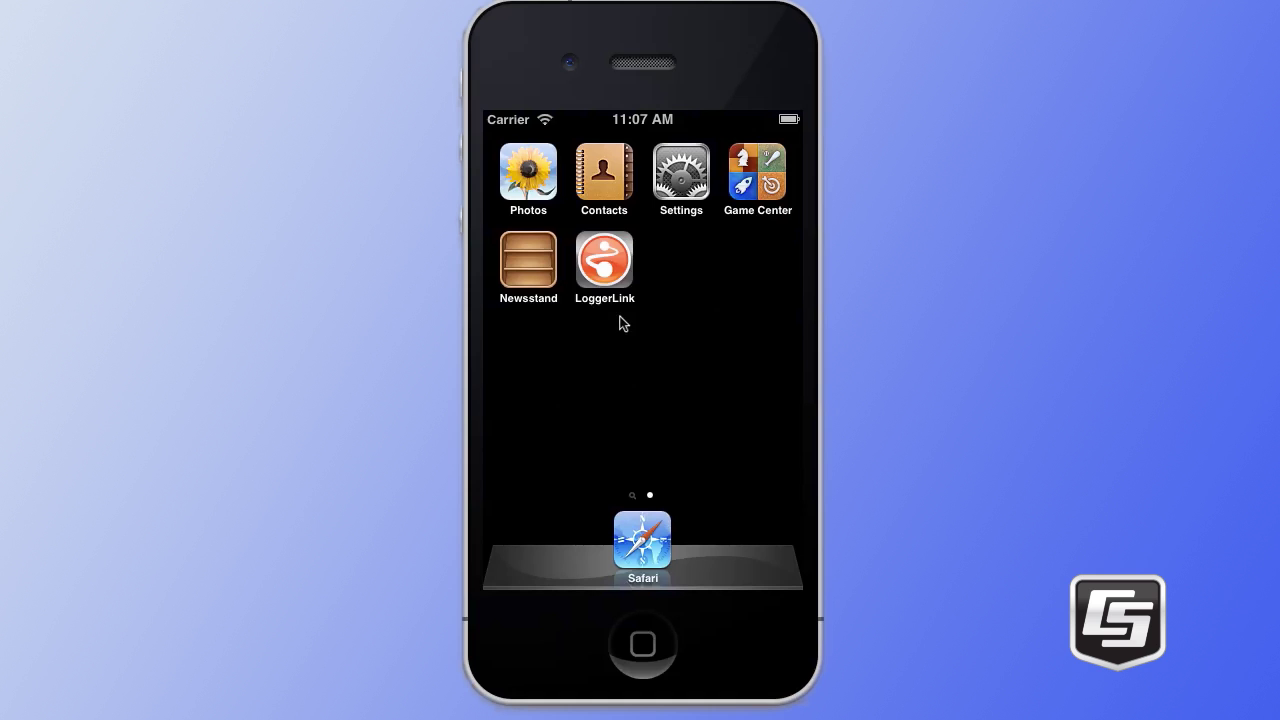
Open LoggerLink, start a new datalogger and fill its setup from the network-discovered CR1000 Weather Station at 10.0.0.2.
{"action": "left_click", "coordinate": [607, 264]}
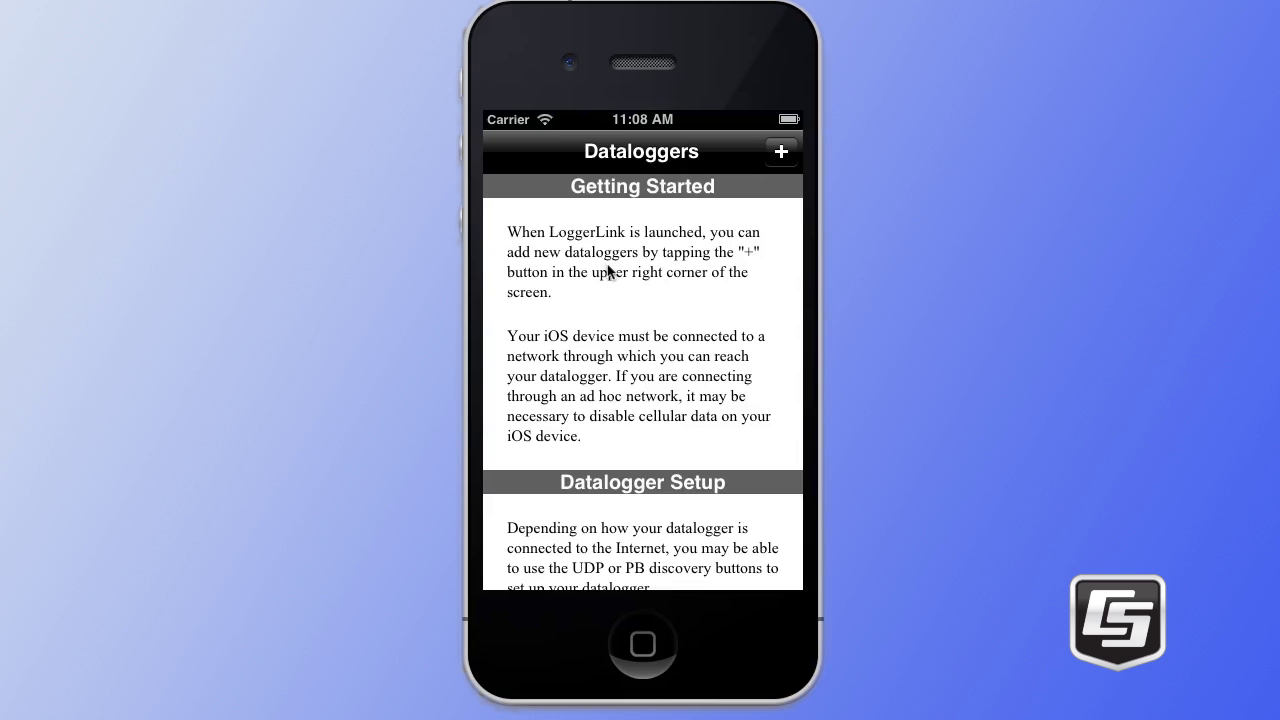
{"action": "left_click", "coordinate": [781, 153]}
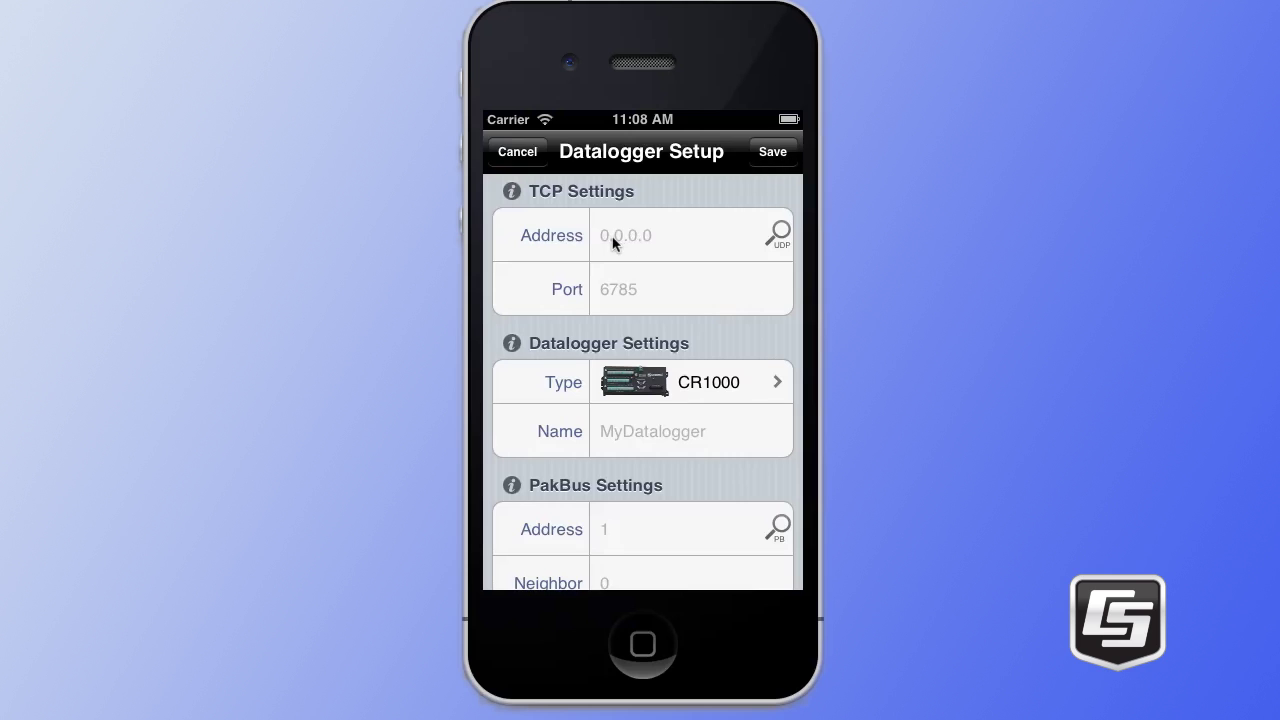
{"action": "left_click", "coordinate": [779, 236]}
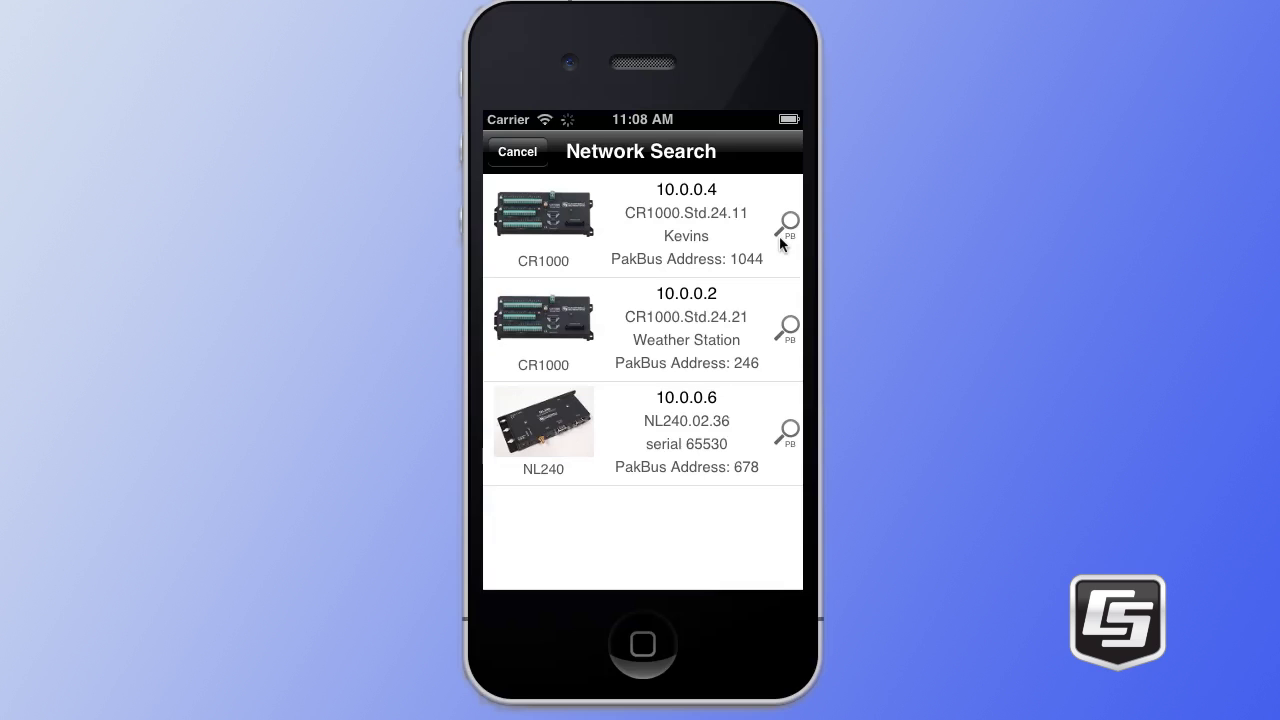
{"action": "left_click", "coordinate": [652, 330]}
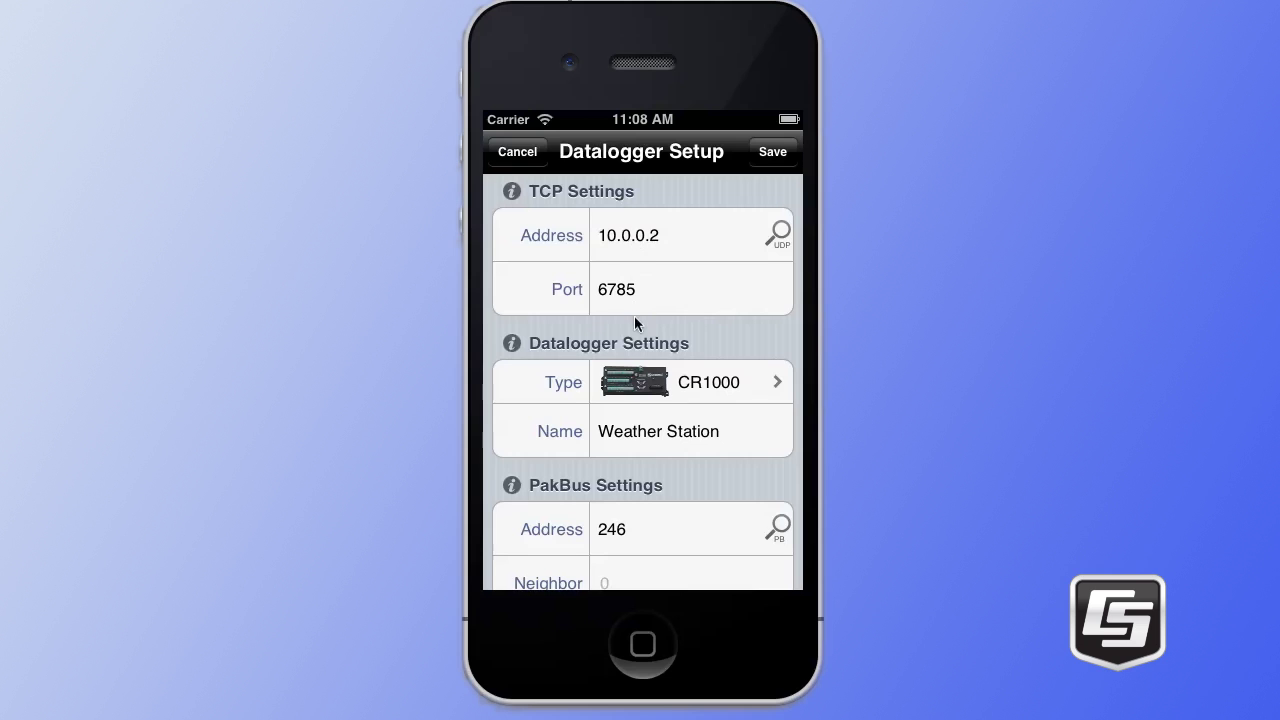
Enter the PakBus security code for the Weather Station and save the datalogger setup.
{"action": "left_click_drag", "start_coordinate": [688, 475], "coordinate": [692, 269]}
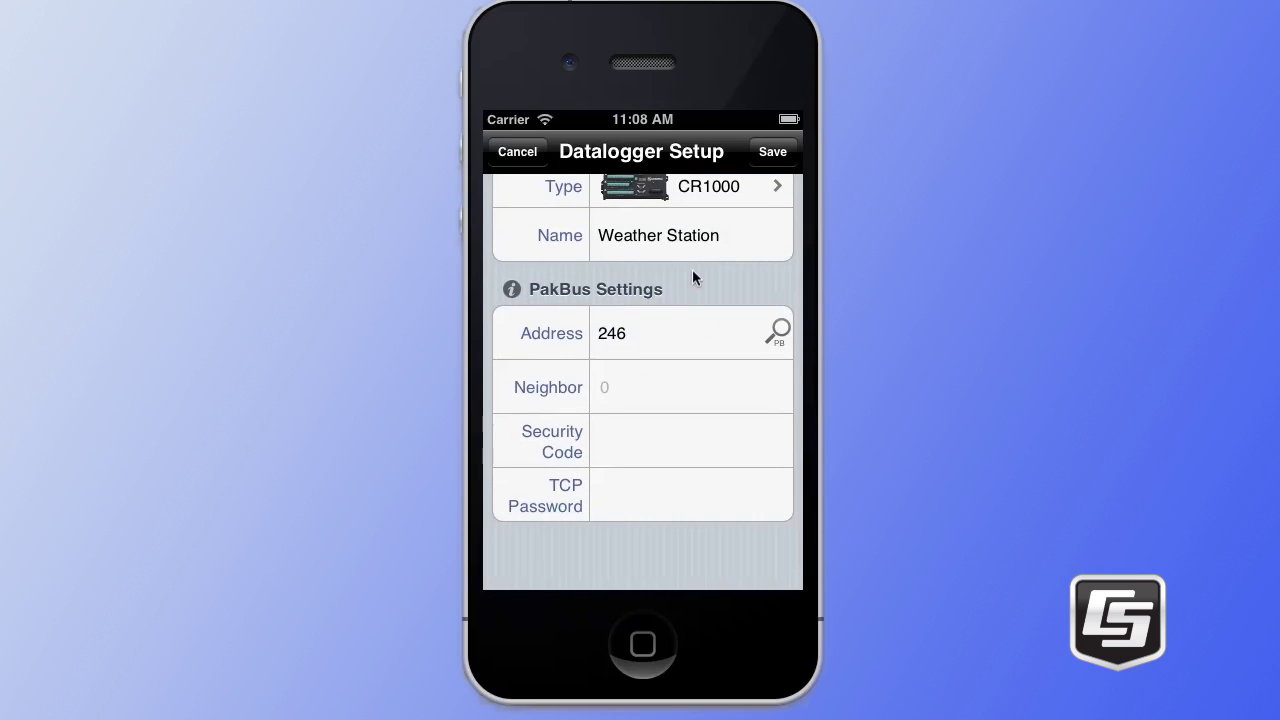
{"action": "left_click", "coordinate": [612, 446]}
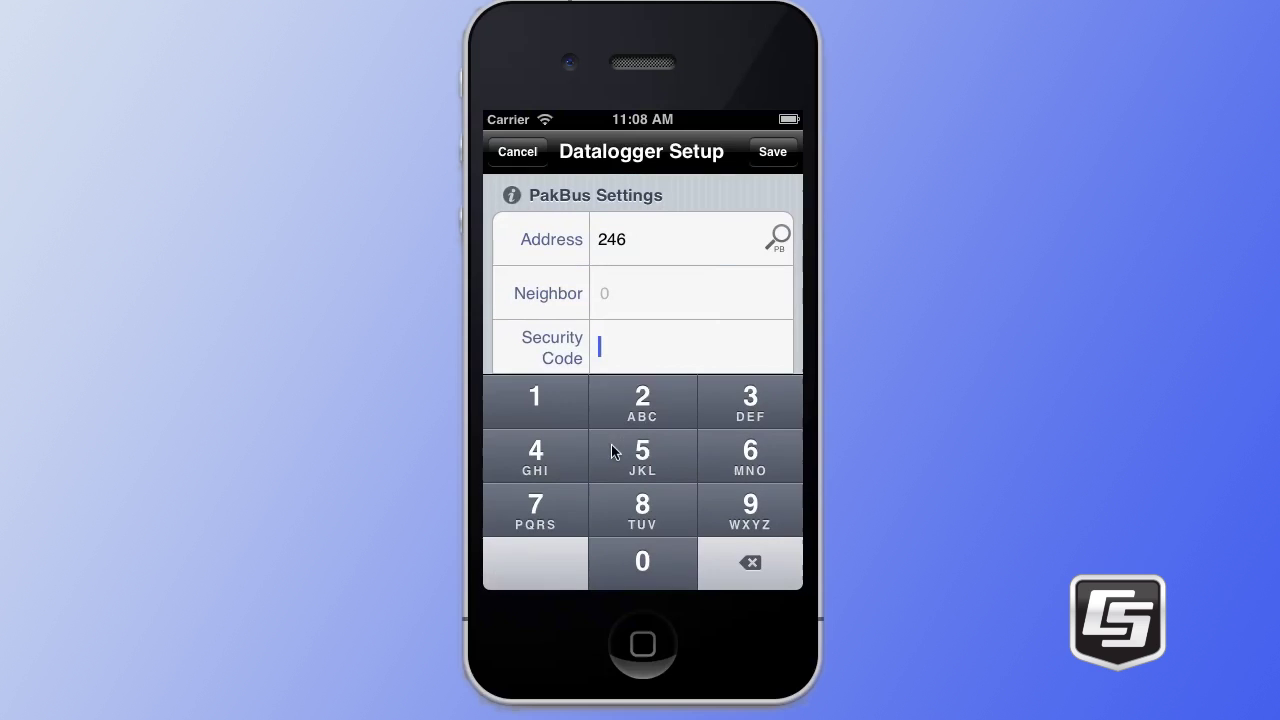
{"action": "left_click", "coordinate": [536, 398]}
{"action": "left_click_drag", "start_coordinate": [769, 195], "coordinate": [768, 429]}
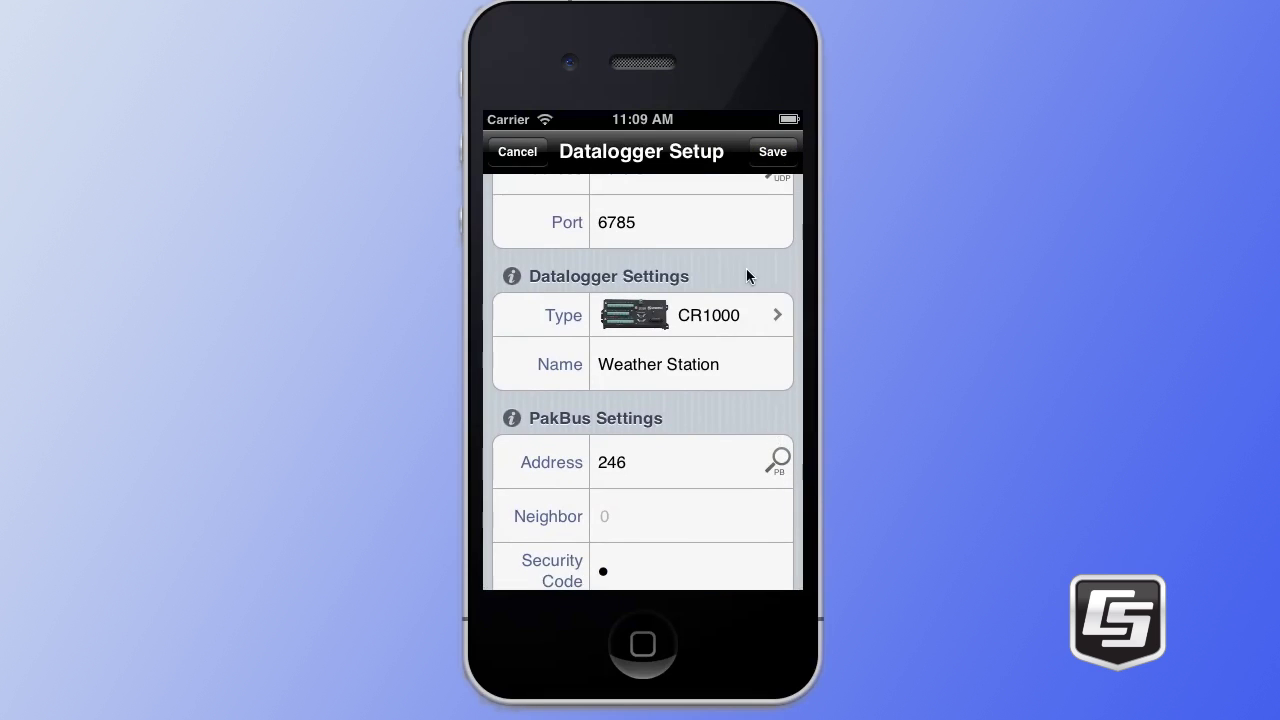
{"action": "left_click_drag", "start_coordinate": [746, 263], "coordinate": [749, 354]}
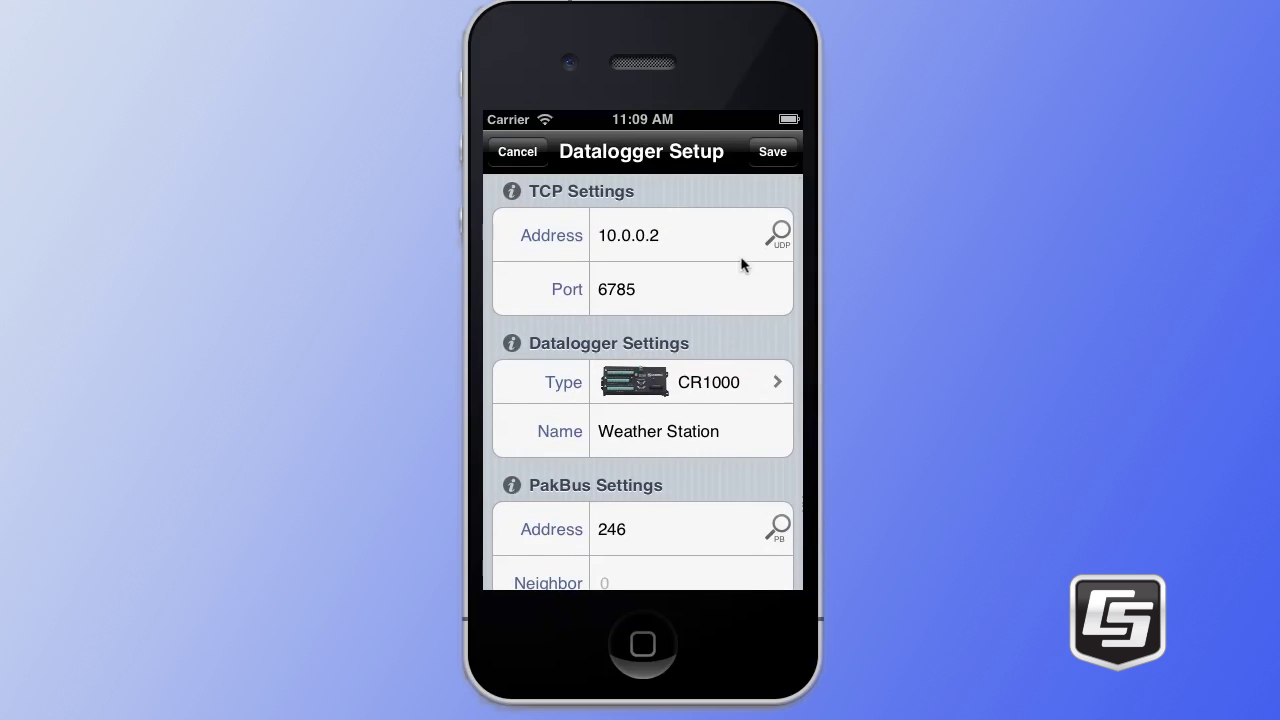
{"action": "left_click", "coordinate": [773, 154]}
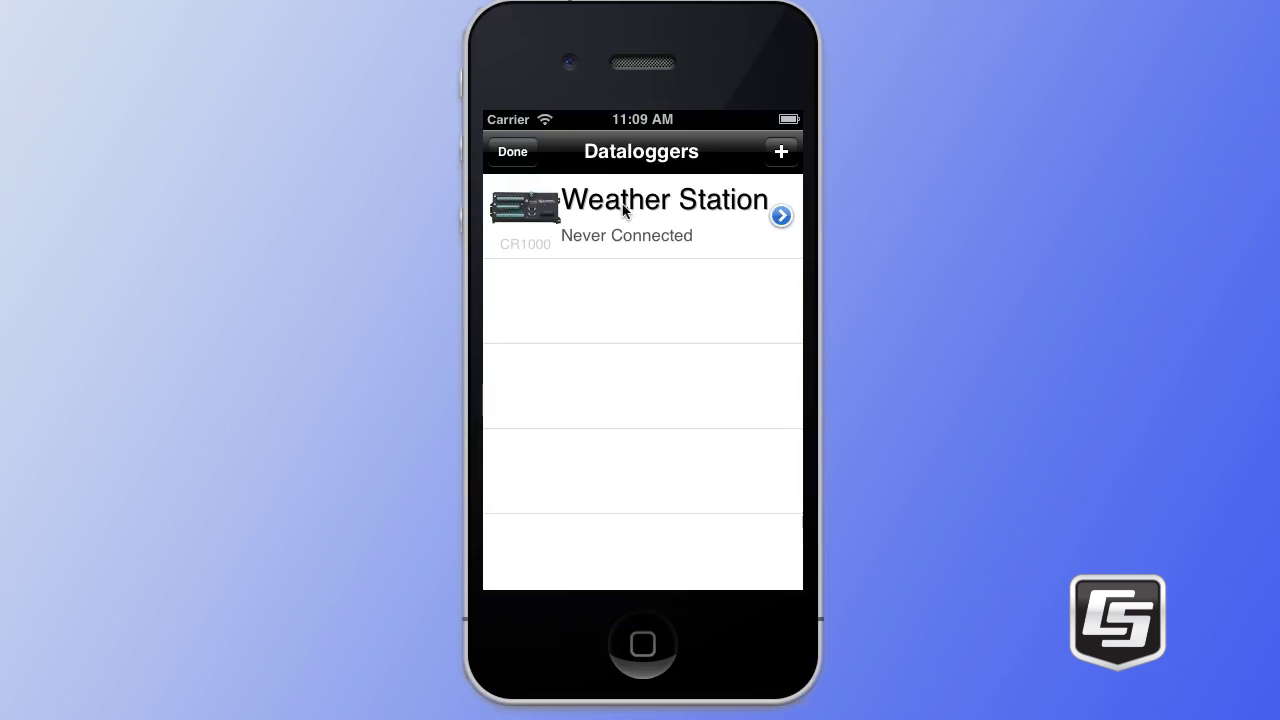
Open the settings summary of the Weather Station datalogger and connect to it.
{"action": "left_click", "coordinate": [782, 216]}
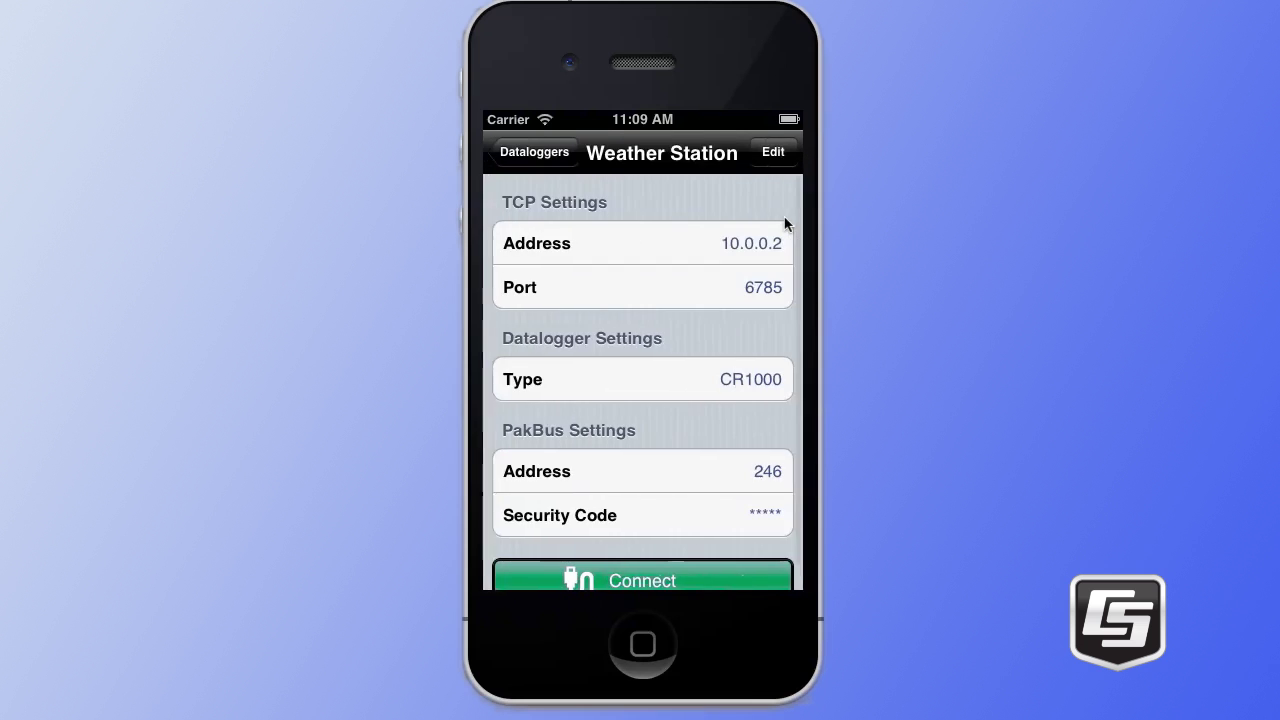
{"action": "left_click_drag", "start_coordinate": [752, 339], "coordinate": [754, 234]}
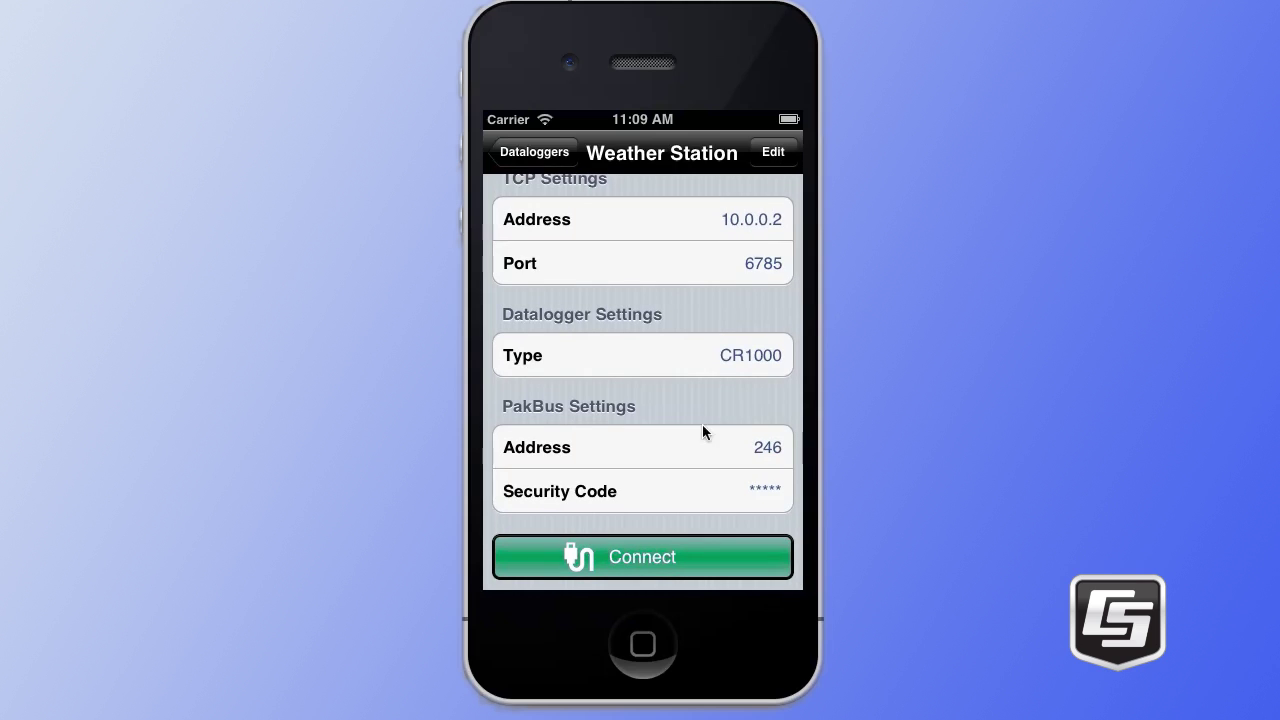
{"action": "left_click", "coordinate": [638, 557]}
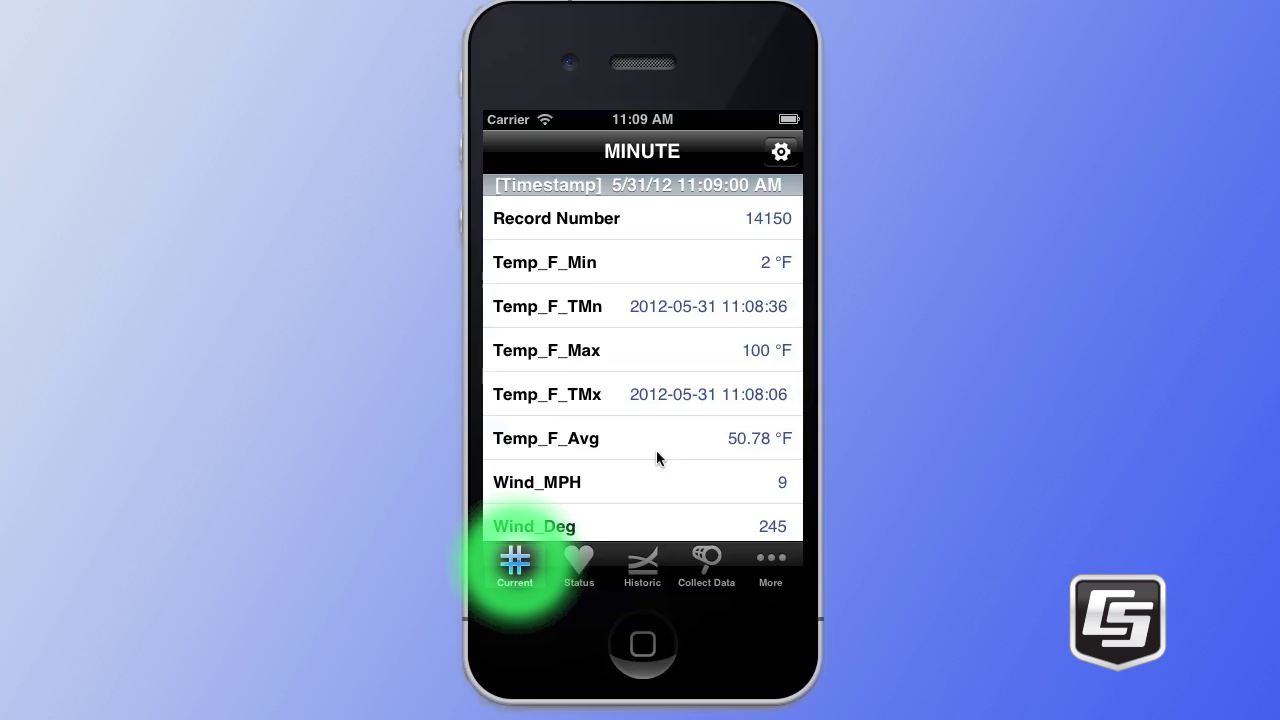
Review the current values in the MINUTE table, and switch the displayed table to Public.
{"action": "left_click_drag", "start_coordinate": [663, 471], "coordinate": [668, 309]}
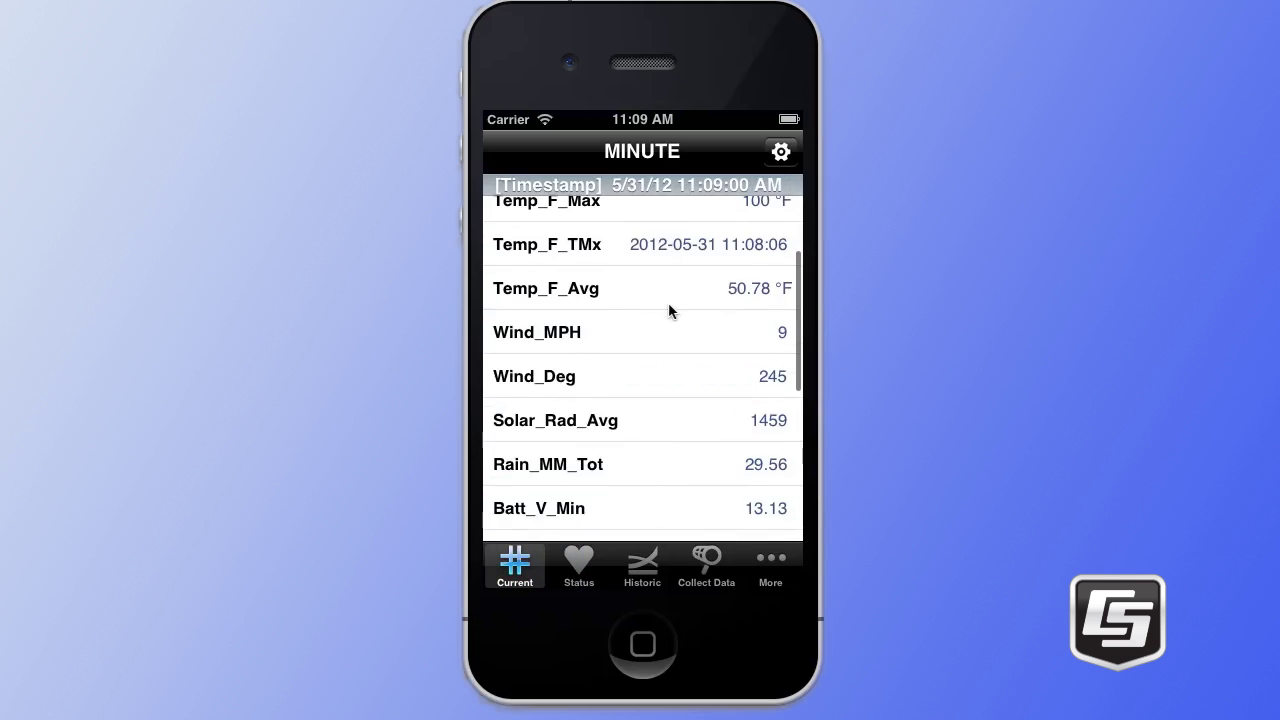
{"action": "left_click_drag", "start_coordinate": [651, 481], "coordinate": [663, 286]}
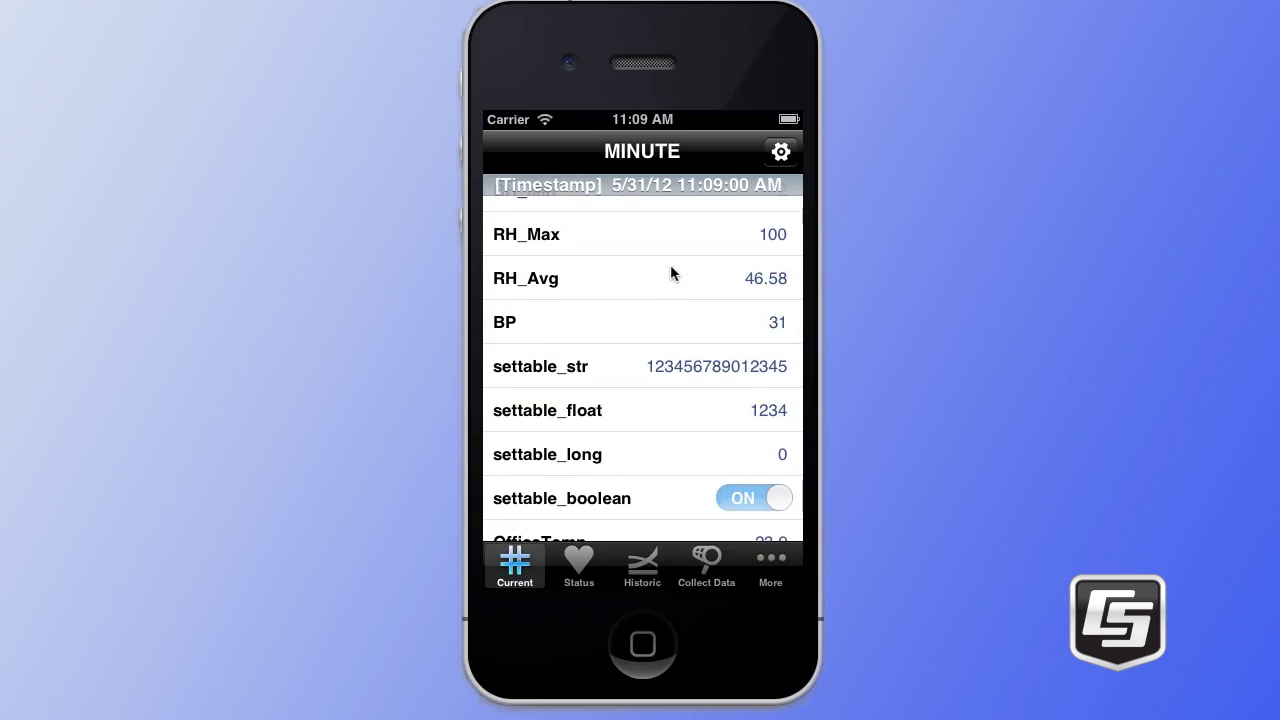
{"action": "left_click", "coordinate": [781, 152]}
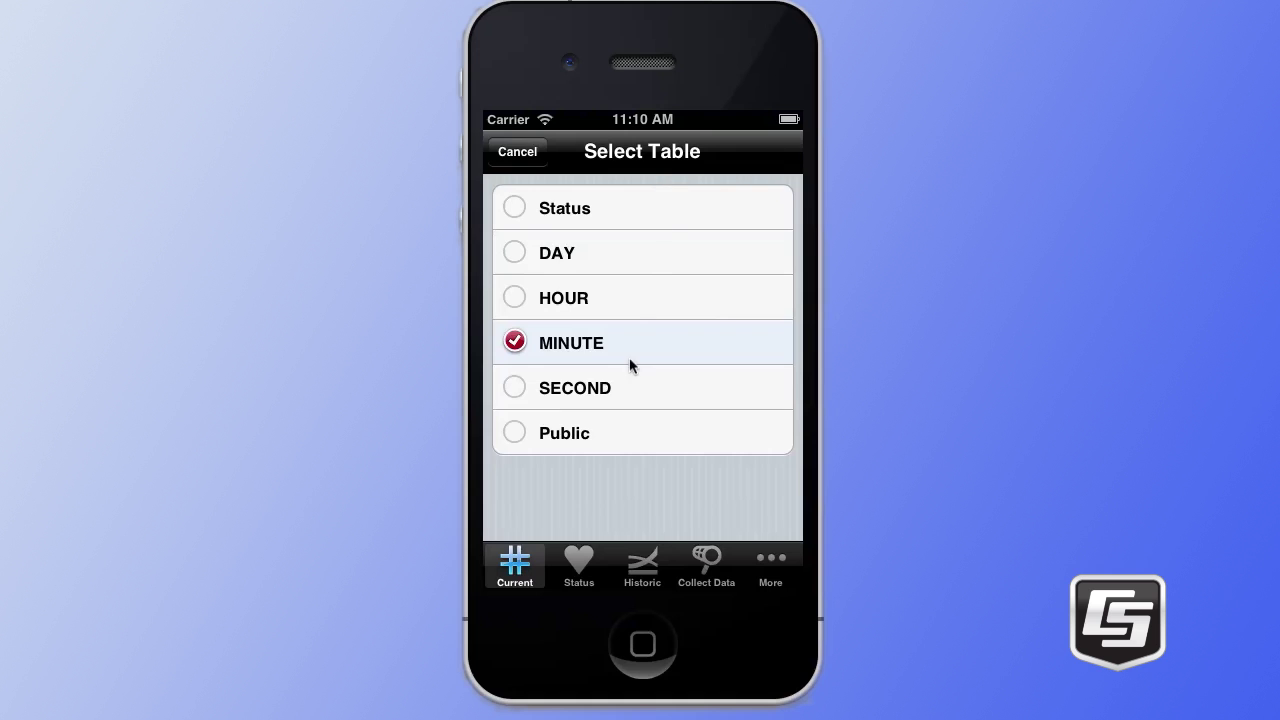
{"action": "left_click", "coordinate": [588, 433]}
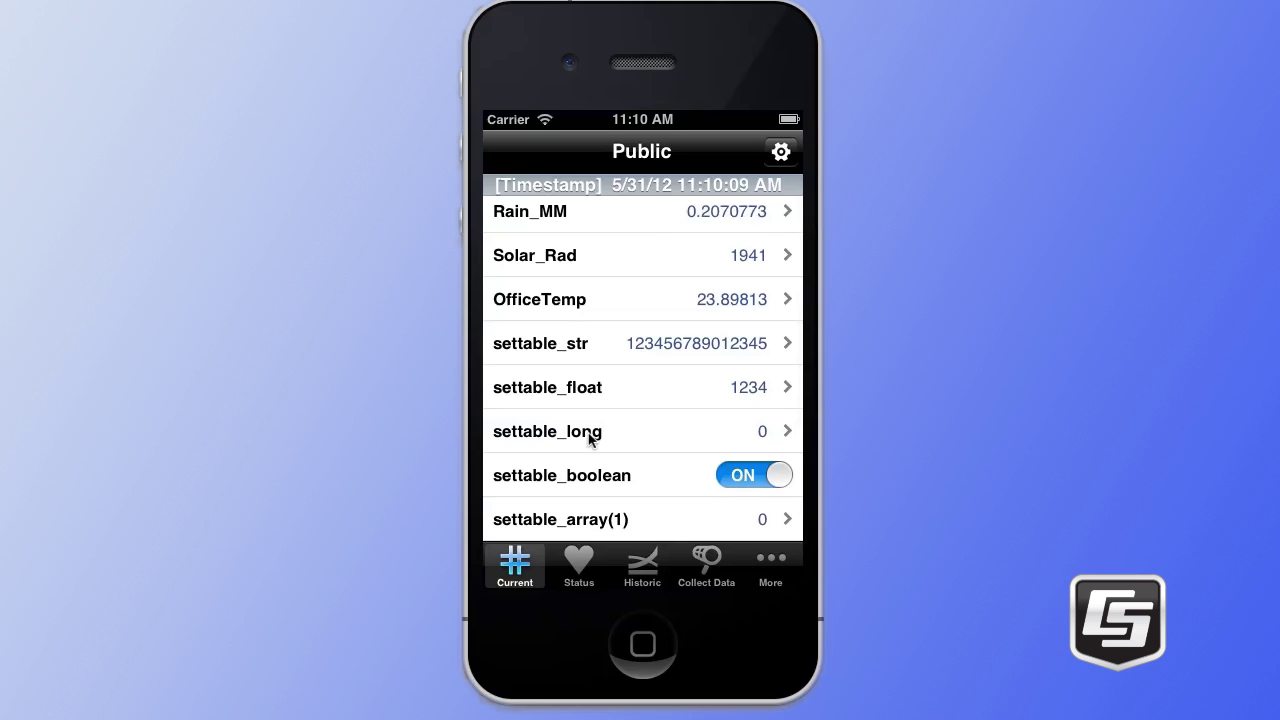
Switch the settable_boolean variable off in the Public table.
{"action": "left_click_drag", "start_coordinate": [649, 465], "coordinate": [650, 286]}
{"action": "left_click_drag", "start_coordinate": [649, 420], "coordinate": [651, 320]}
{"action": "left_click_drag", "start_coordinate": [657, 480], "coordinate": [651, 426]}
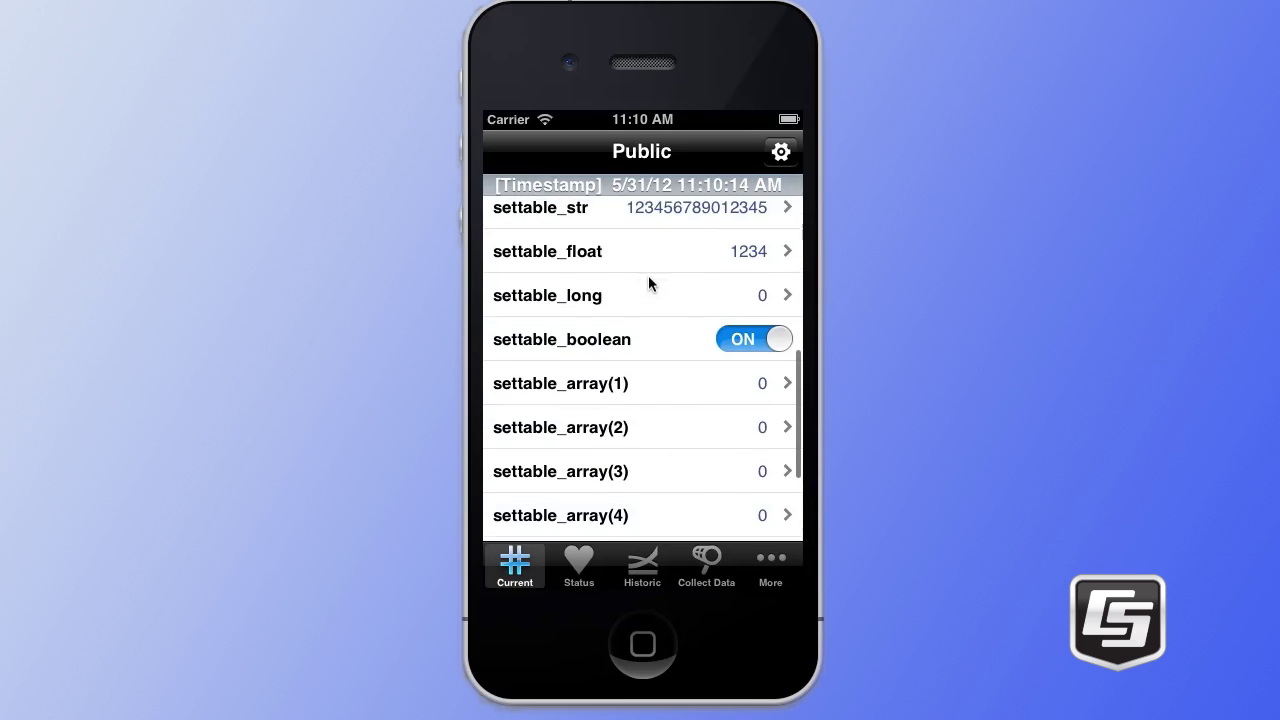
{"action": "left_click_drag", "start_coordinate": [649, 277], "coordinate": [649, 400]}
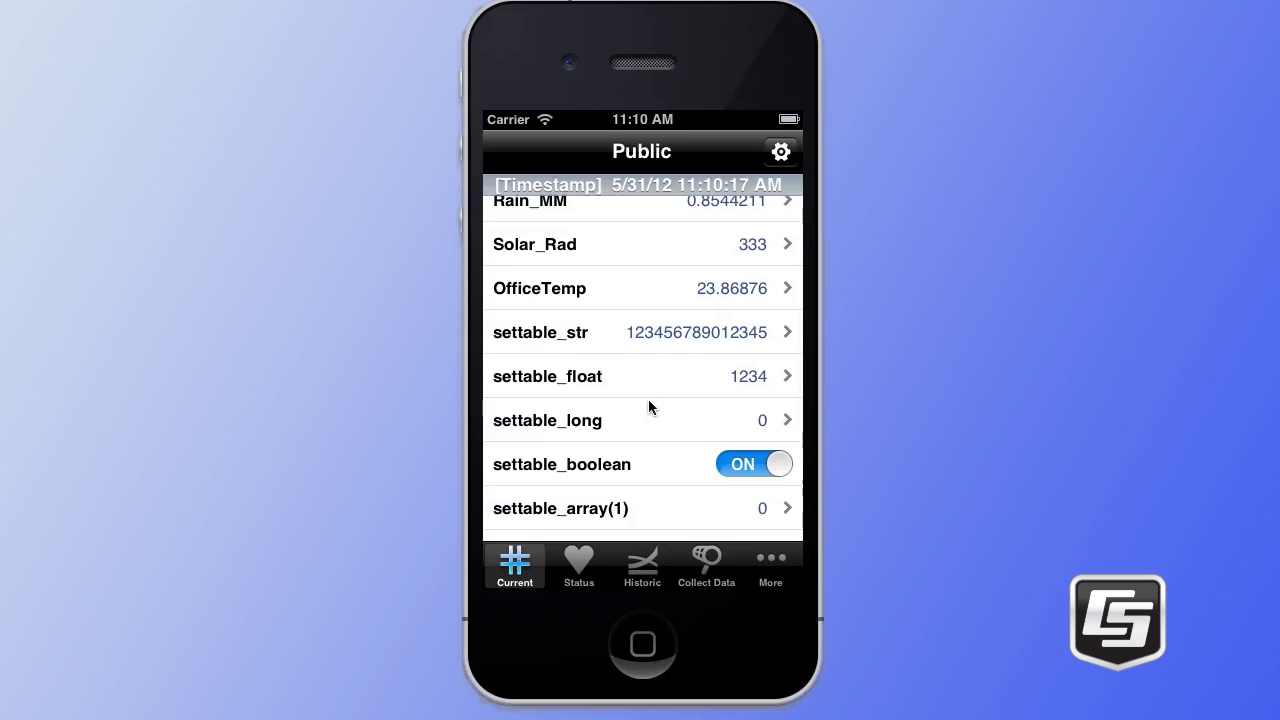
{"action": "left_click", "coordinate": [760, 466]}
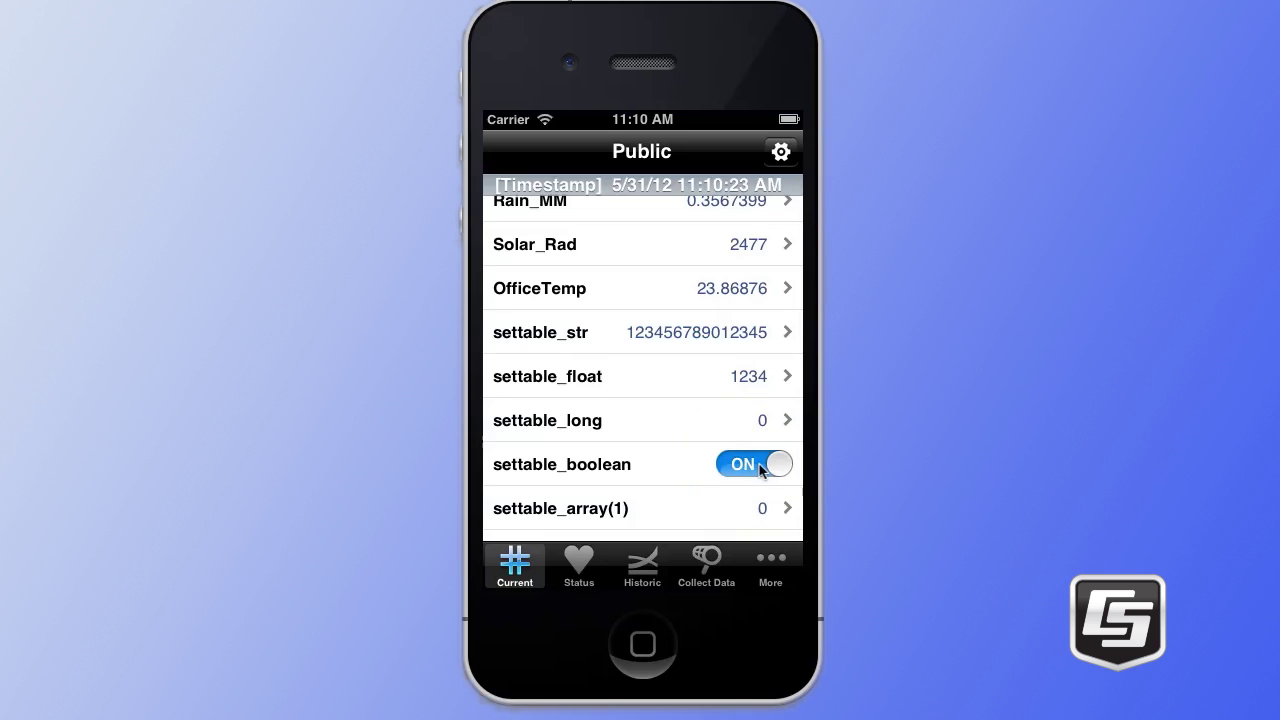
{"action": "left_click", "coordinate": [760, 466]}
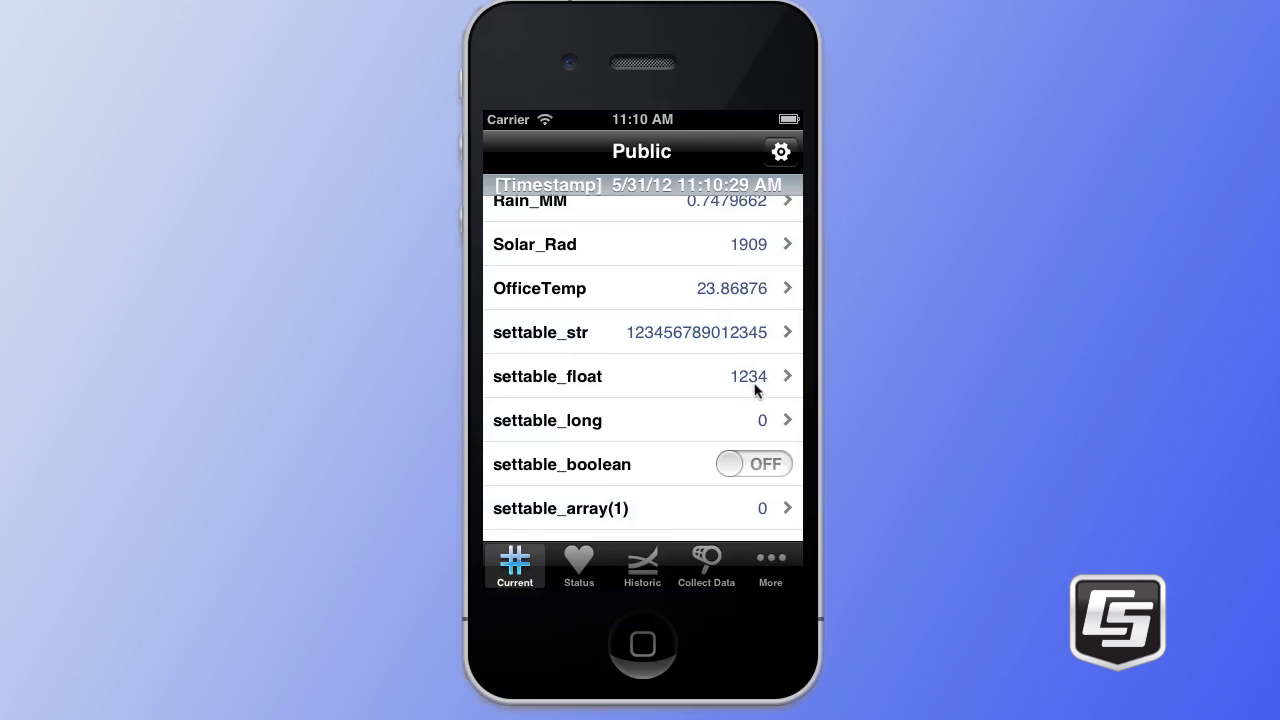
Set the settable_float variable to 3.14.
{"action": "left_click", "coordinate": [655, 378]}
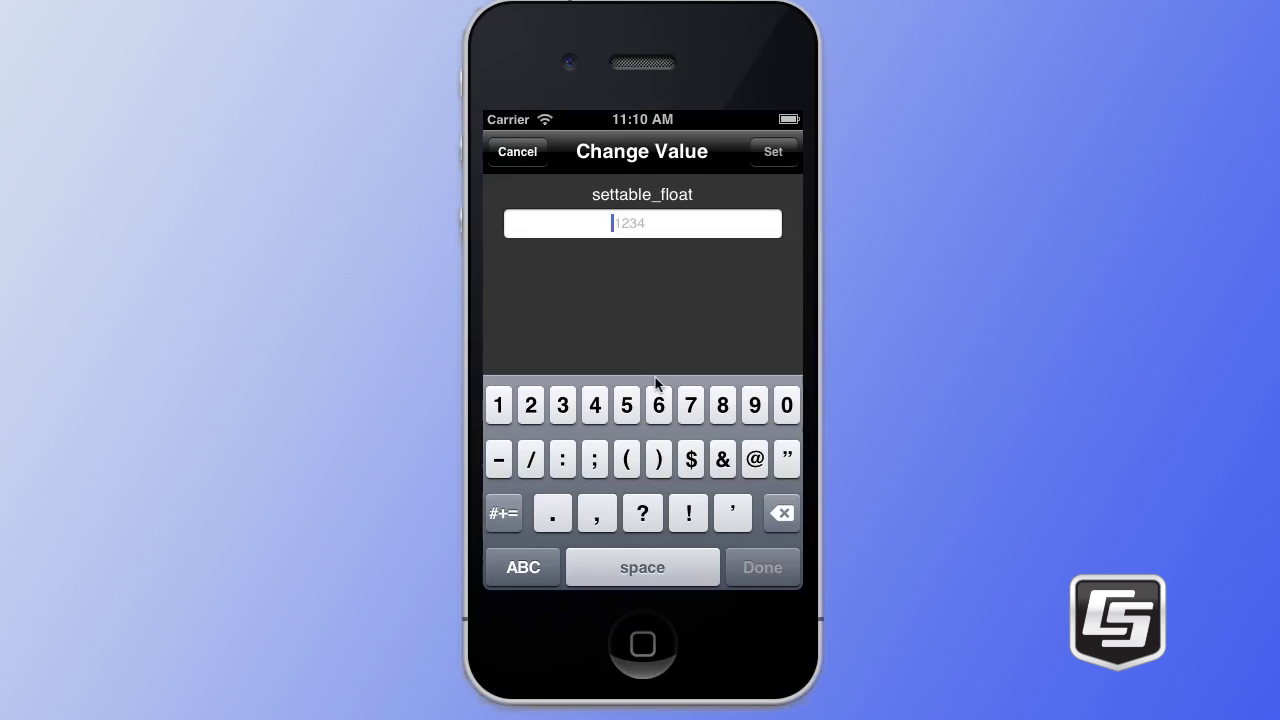
{"action": "left_click", "coordinate": [563, 406]}
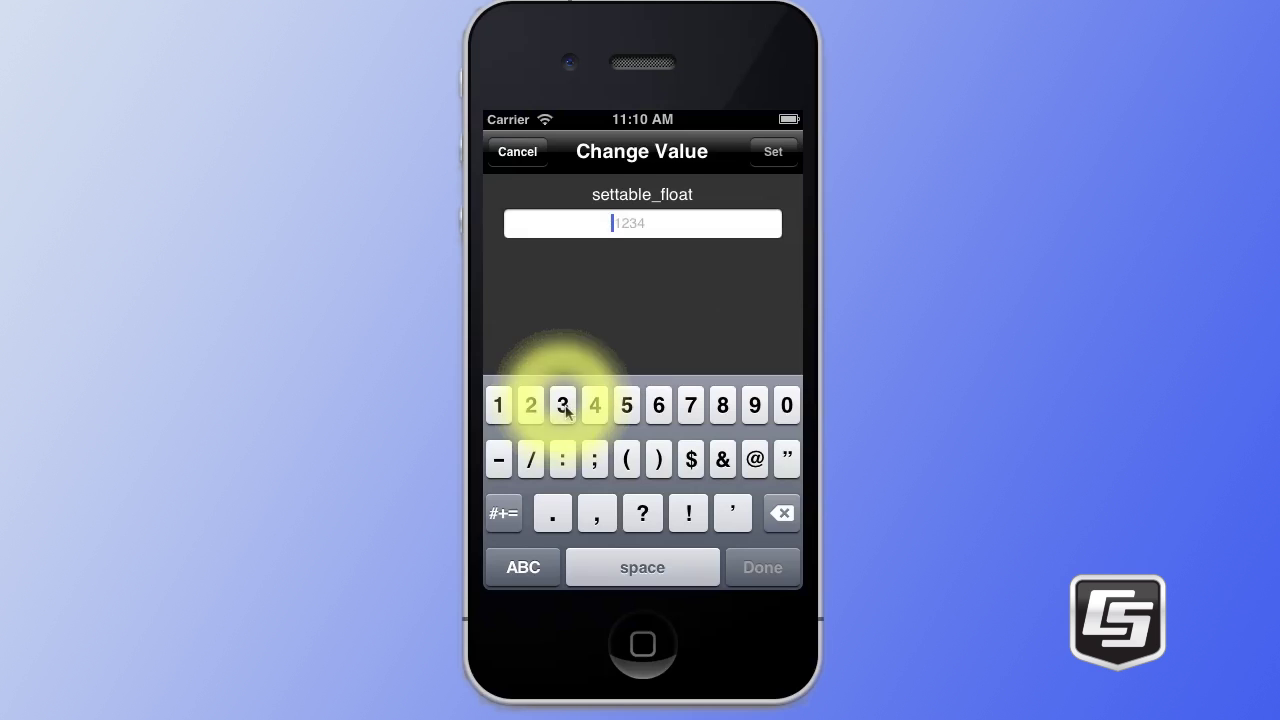
{"action": "left_click", "coordinate": [552, 513]}
{"action": "left_click", "coordinate": [500, 406]}
{"action": "left_click", "coordinate": [595, 406]}
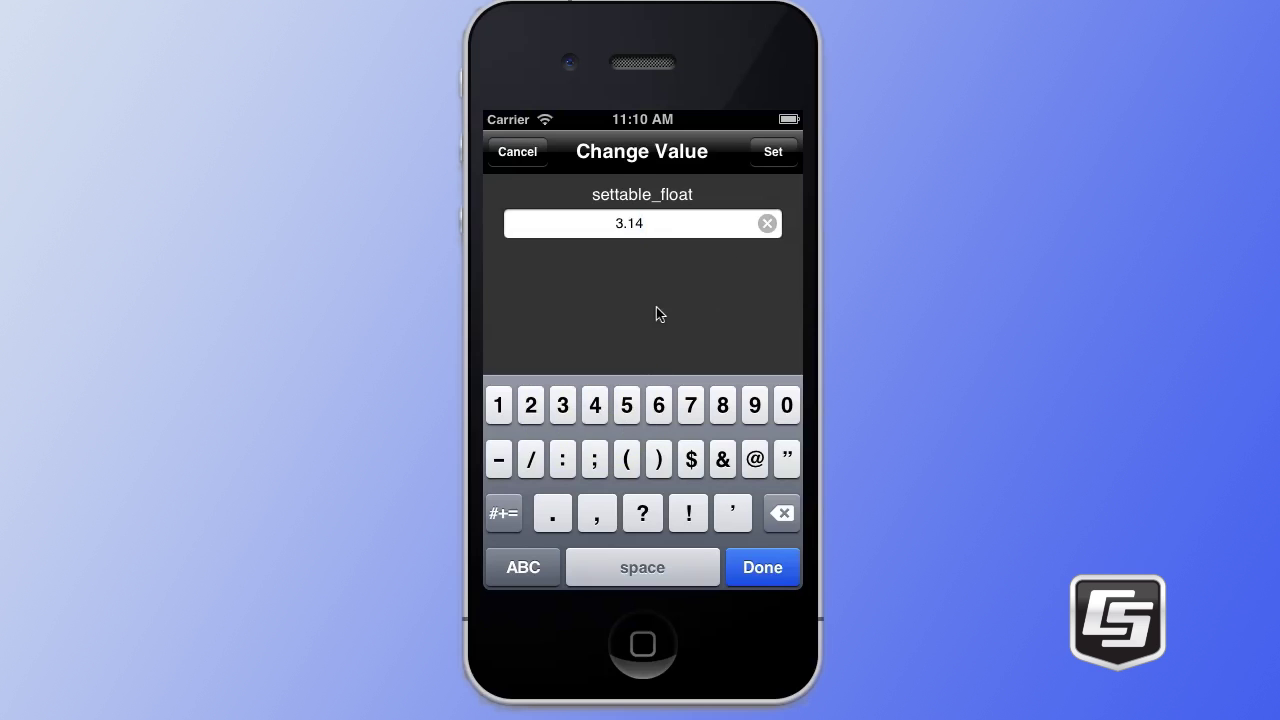
{"action": "left_click", "coordinate": [770, 158]}
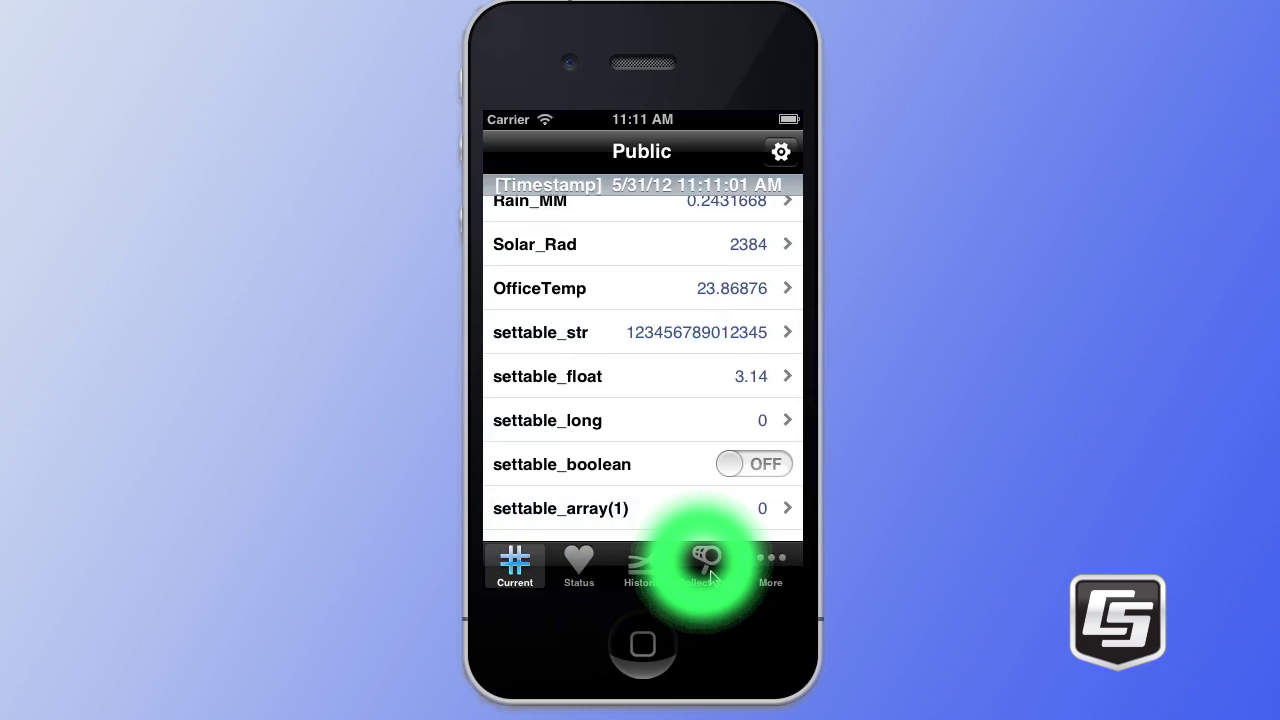
Examine the datalogger's status, including its program, datalogger, error, battery and card information.
{"action": "left_click", "coordinate": [580, 566]}
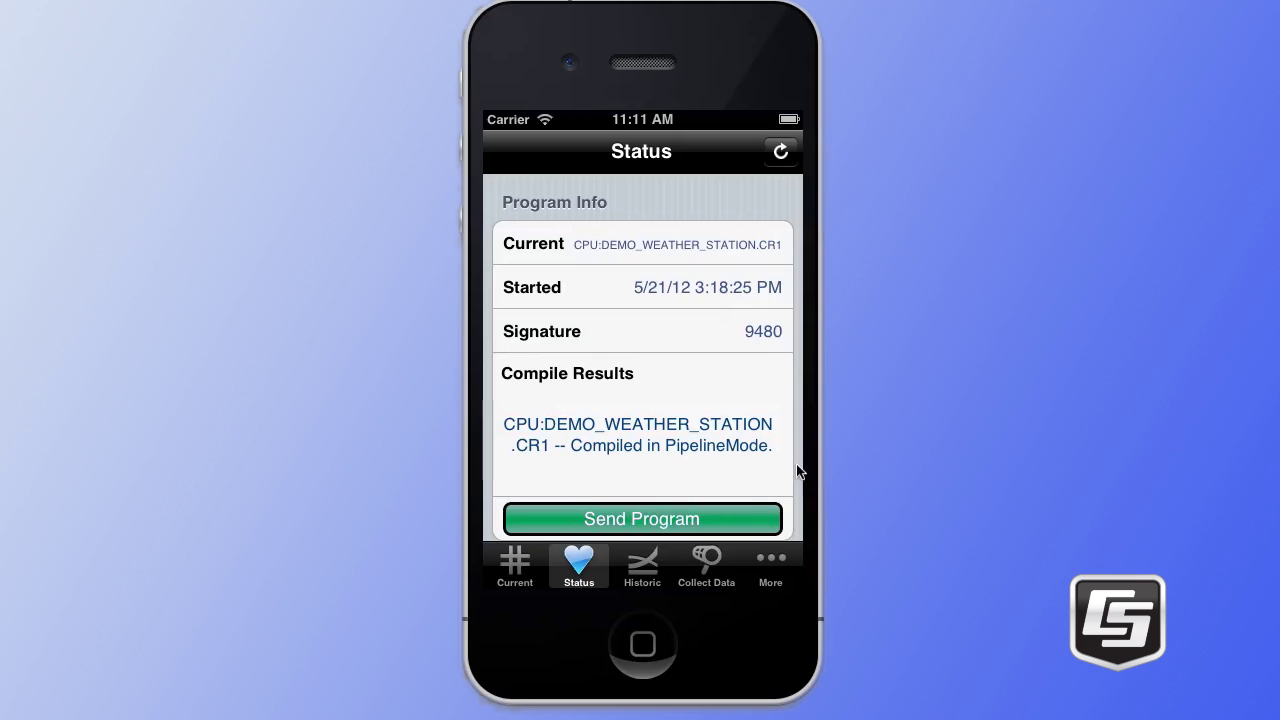
{"action": "left_click_drag", "start_coordinate": [786, 460], "coordinate": [782, 218]}
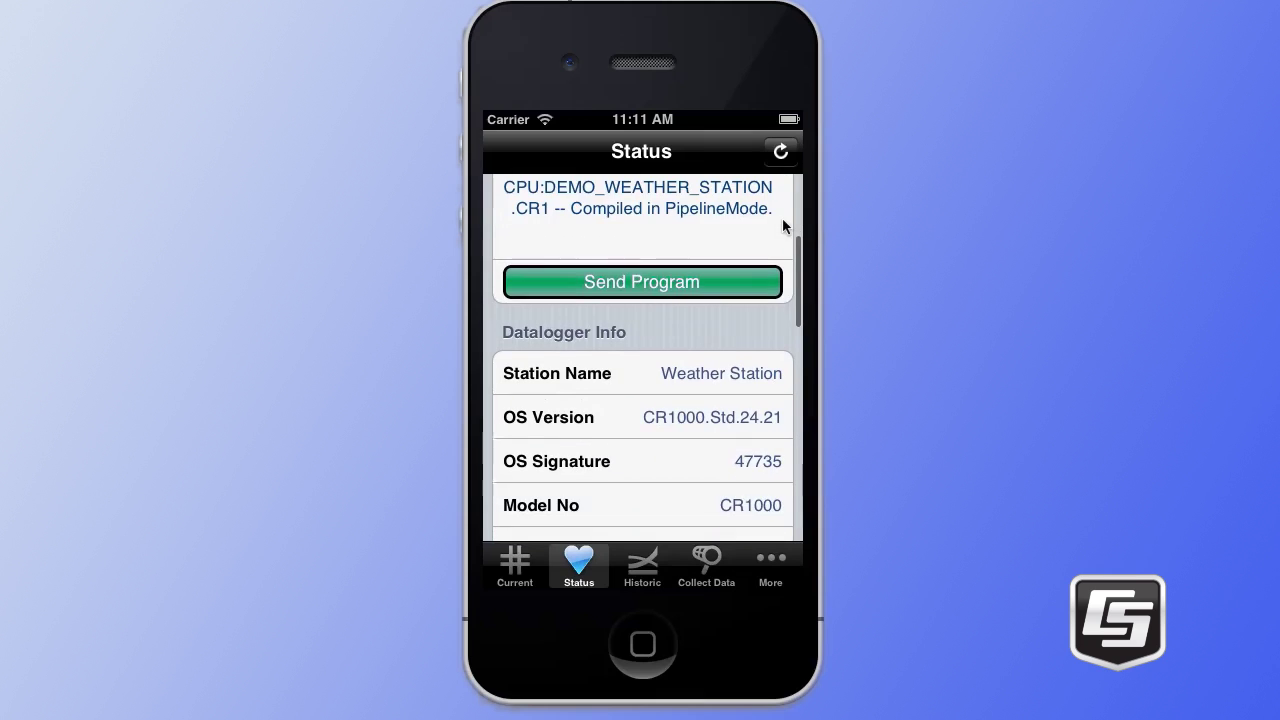
{"action": "left_click_drag", "start_coordinate": [779, 342], "coordinate": [779, 196]}
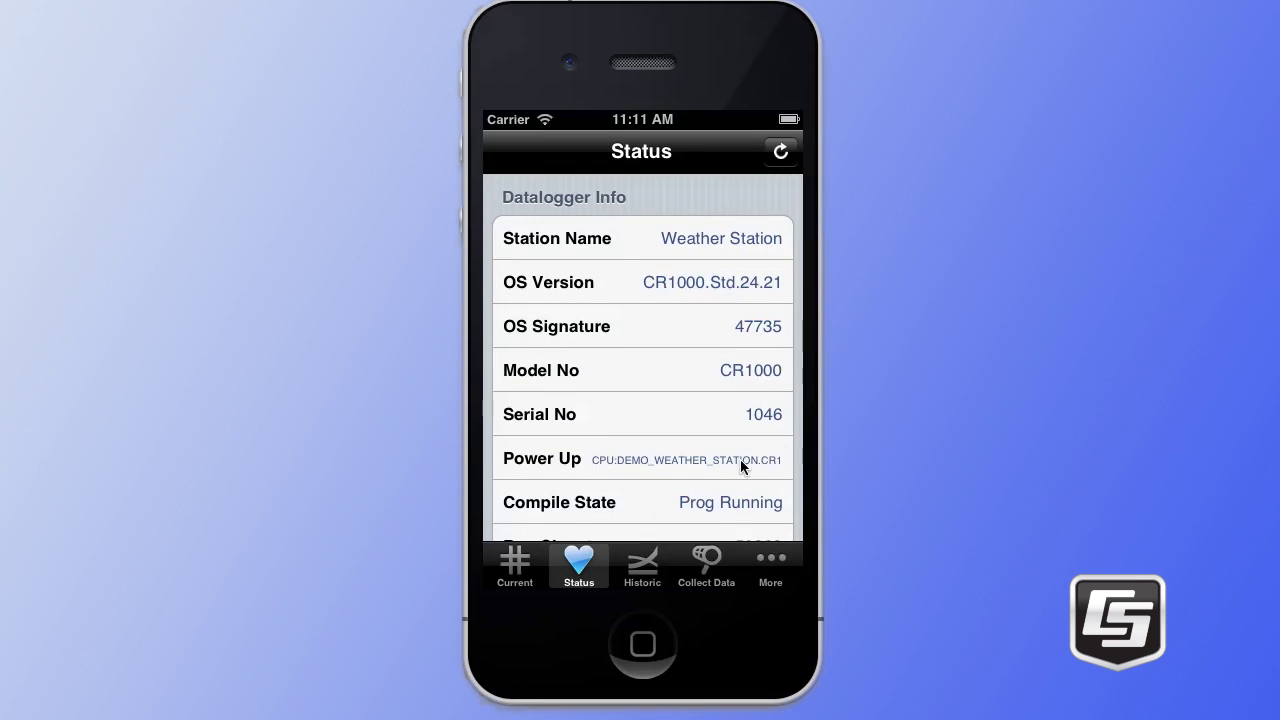
{"action": "left_click_drag", "start_coordinate": [640, 498], "coordinate": [635, 260]}
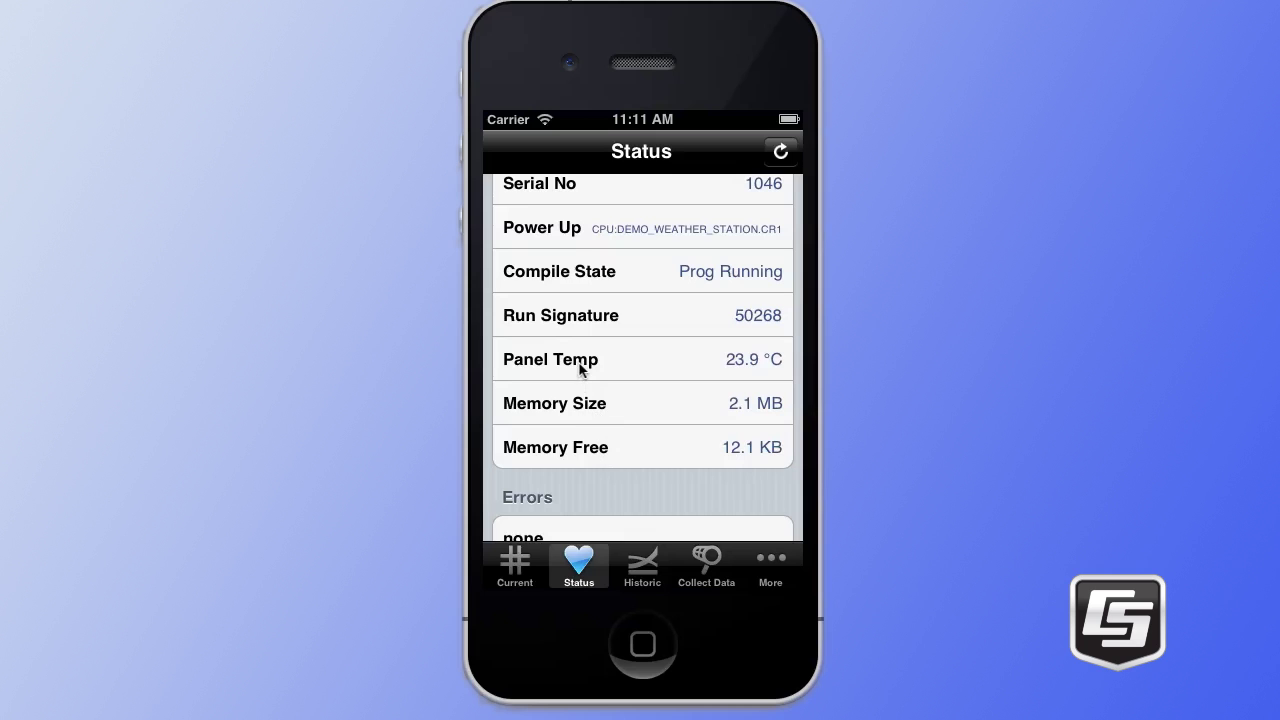
{"action": "left_click_drag", "start_coordinate": [784, 495], "coordinate": [771, 300]}
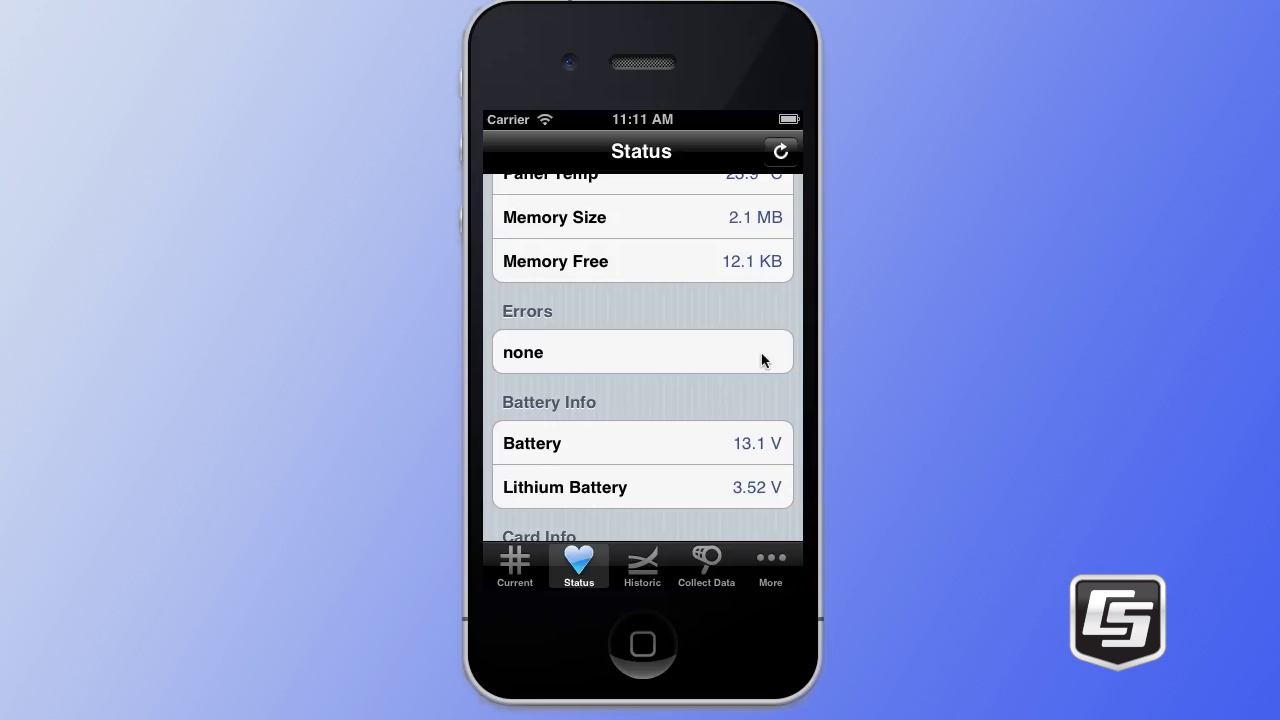
{"action": "left_click_drag", "start_coordinate": [738, 399], "coordinate": [735, 193]}
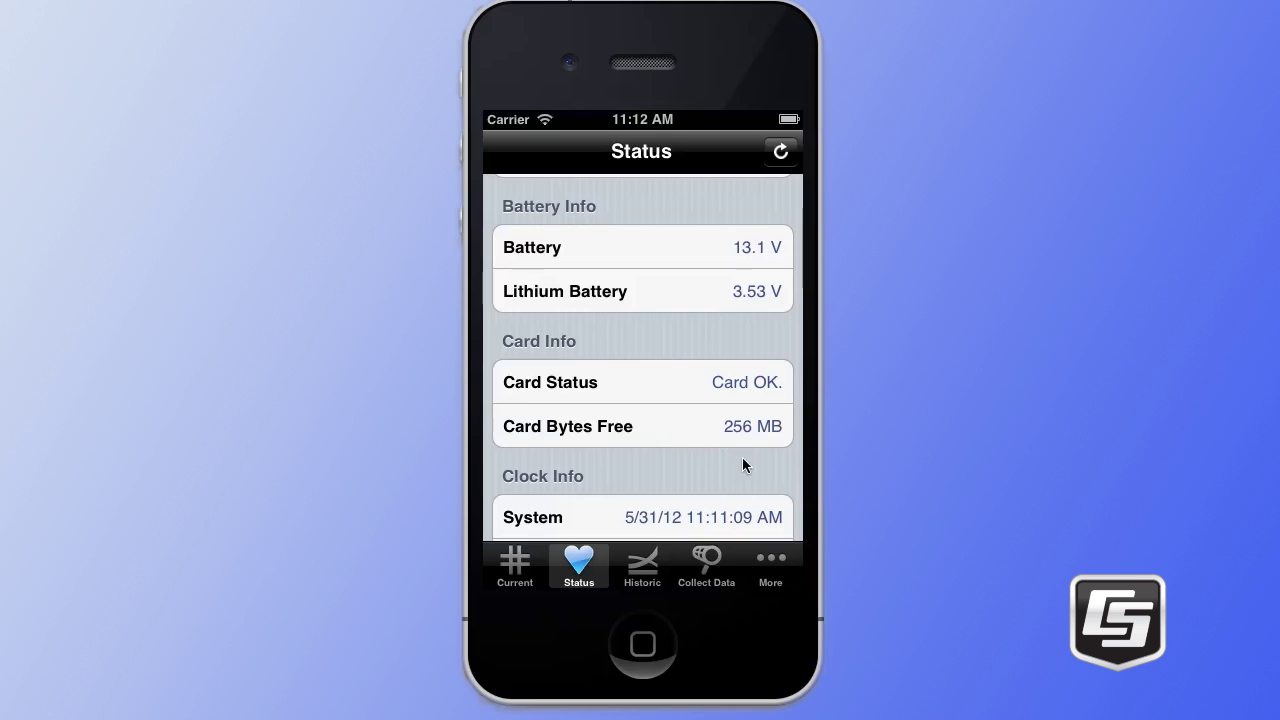
Set the datalogger clock to the system time from the status page's clock information.
{"action": "left_click_drag", "start_coordinate": [763, 469], "coordinate": [740, 280]}
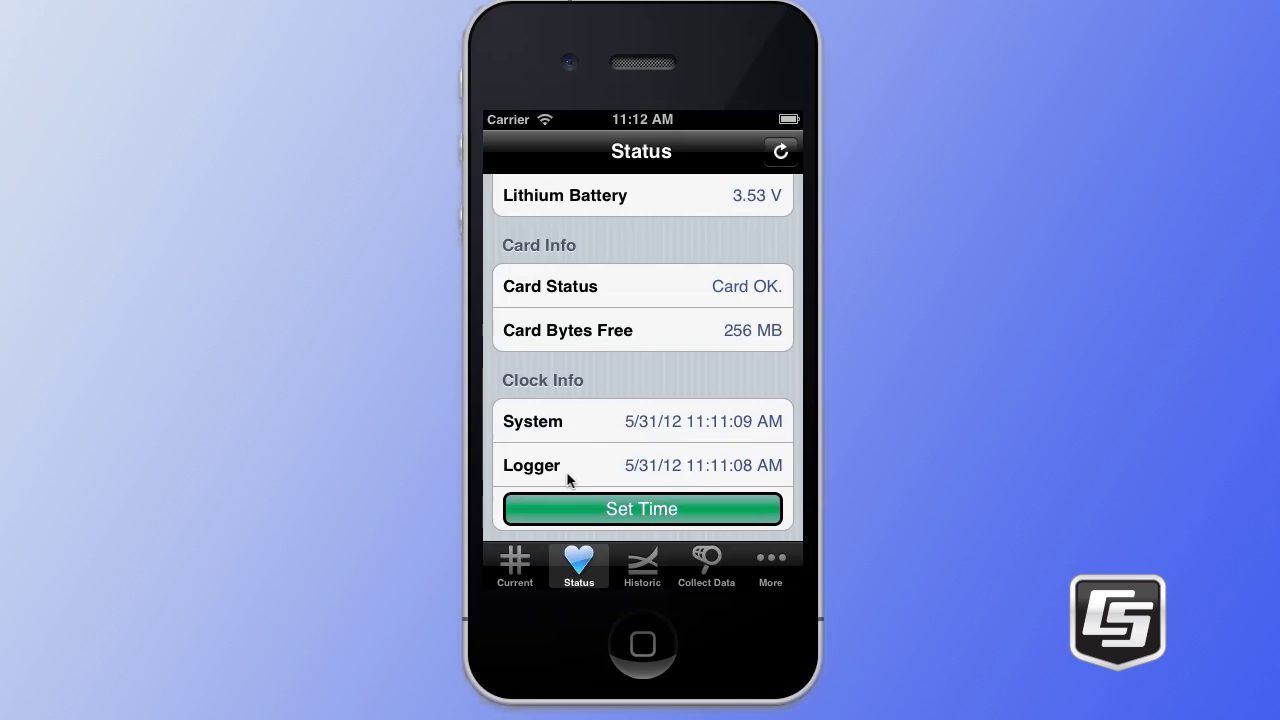
{"action": "left_click", "coordinate": [652, 515]}
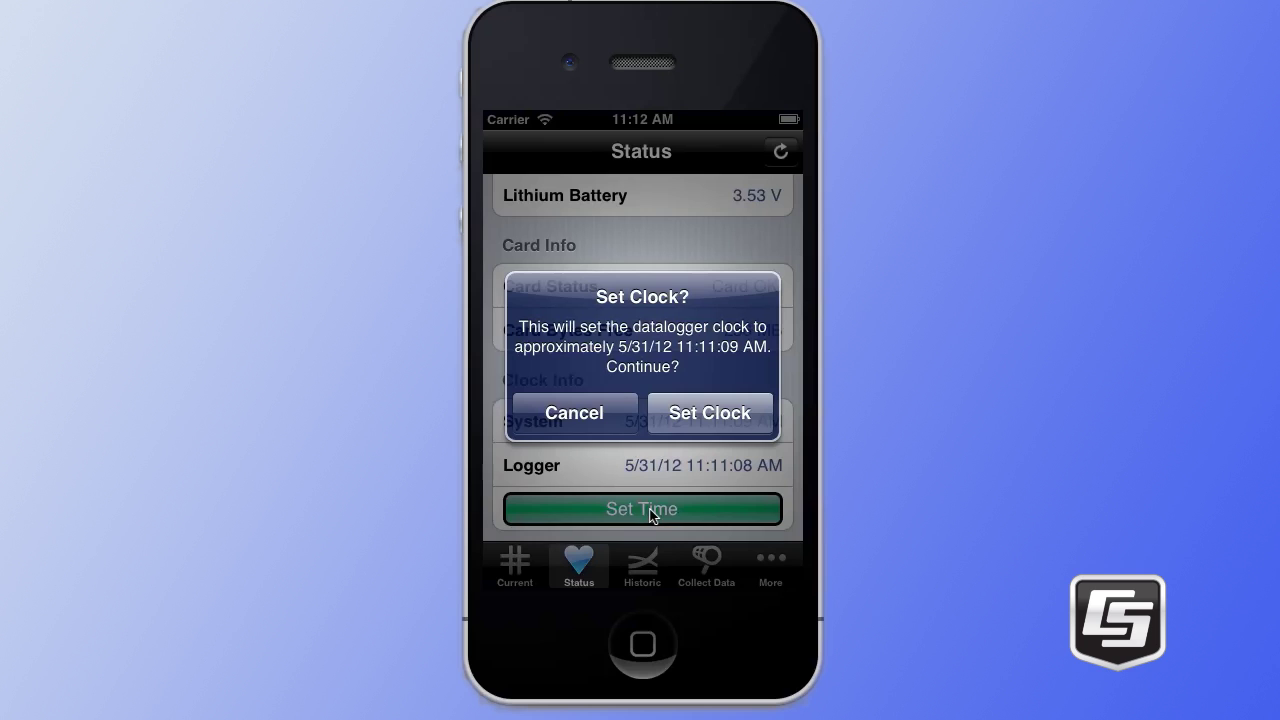
{"action": "left_click", "coordinate": [704, 420]}
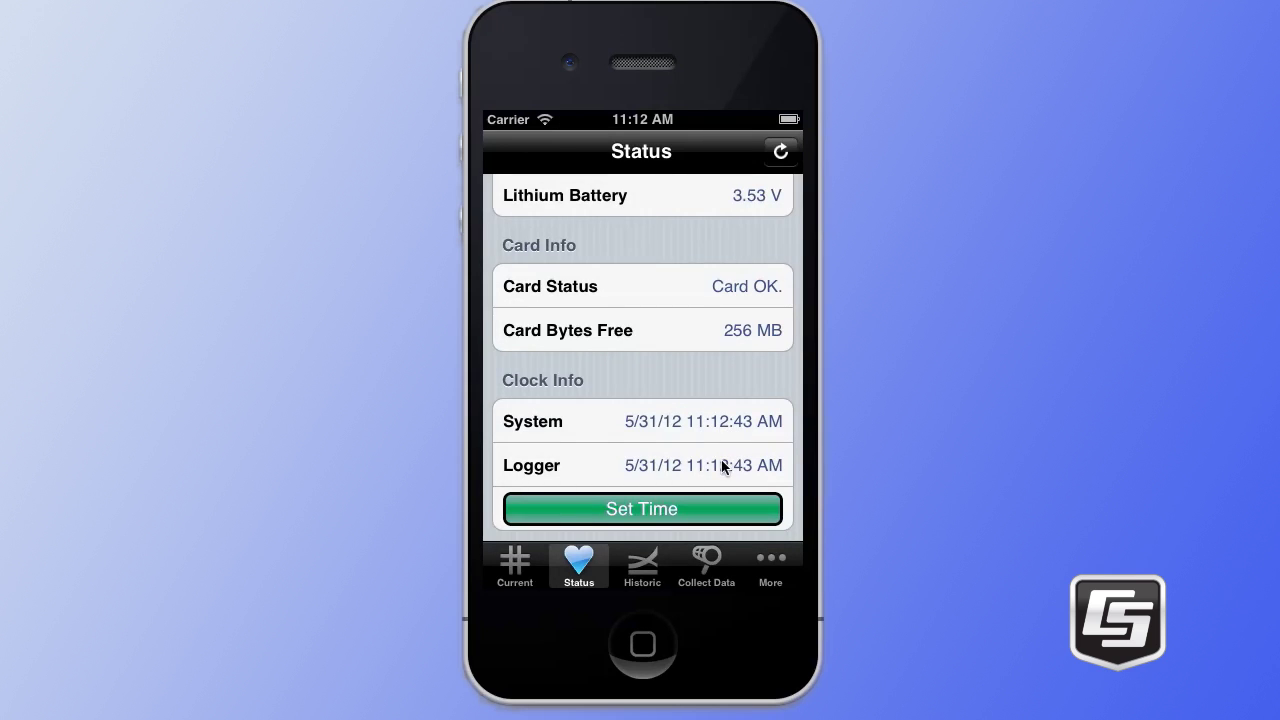
Show the historic Temp_F_Avg data from the SECOND table in tabular form instead of as a graph.
{"action": "left_click", "coordinate": [648, 580]}
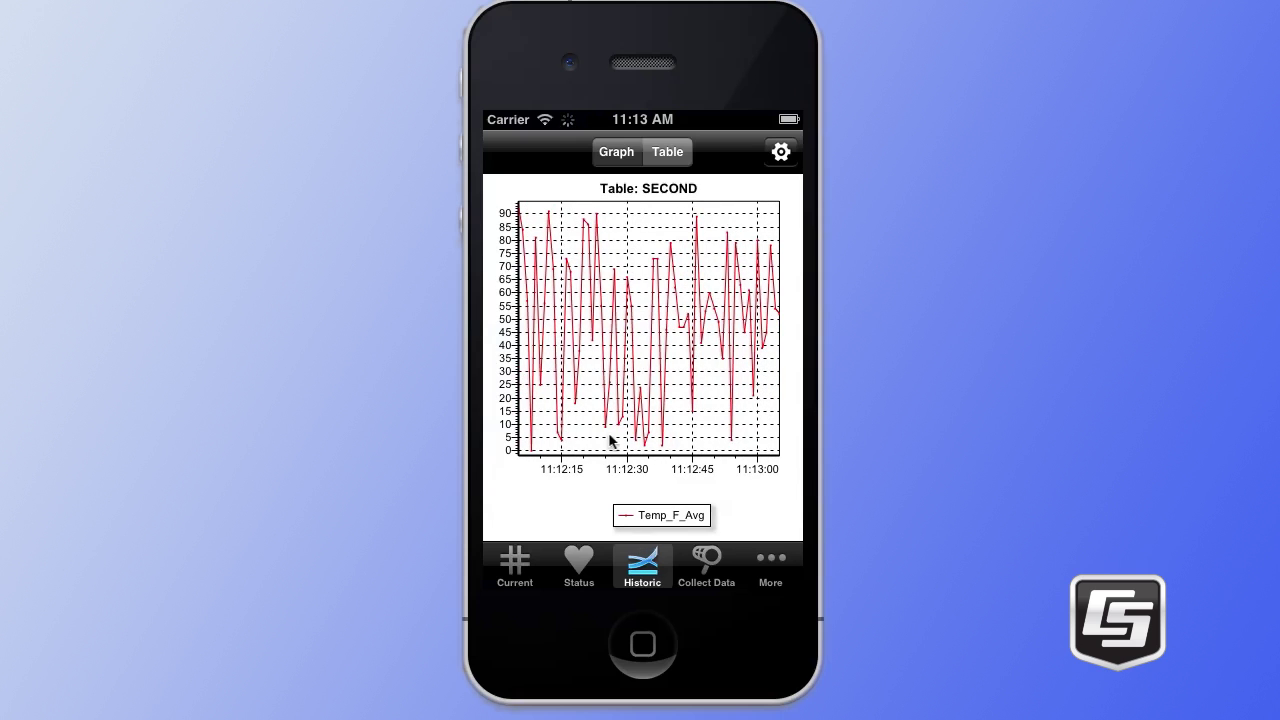
{"action": "left_click", "coordinate": [663, 153]}
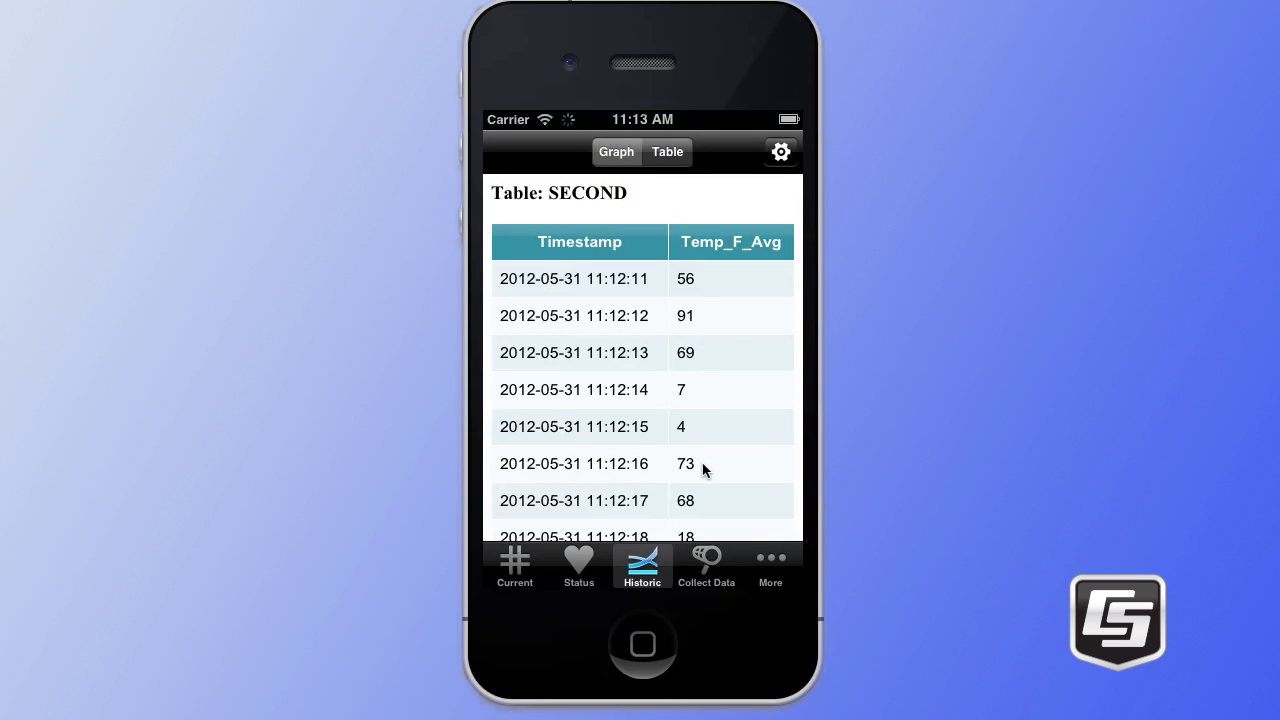
Look through the tabular Temp_F_Avg records of the SECOND table and switch the display back to a graph.
{"action": "left_click_drag", "start_coordinate": [706, 470], "coordinate": [711, 242]}
{"action": "left_click_drag", "start_coordinate": [718, 463], "coordinate": [725, 238]}
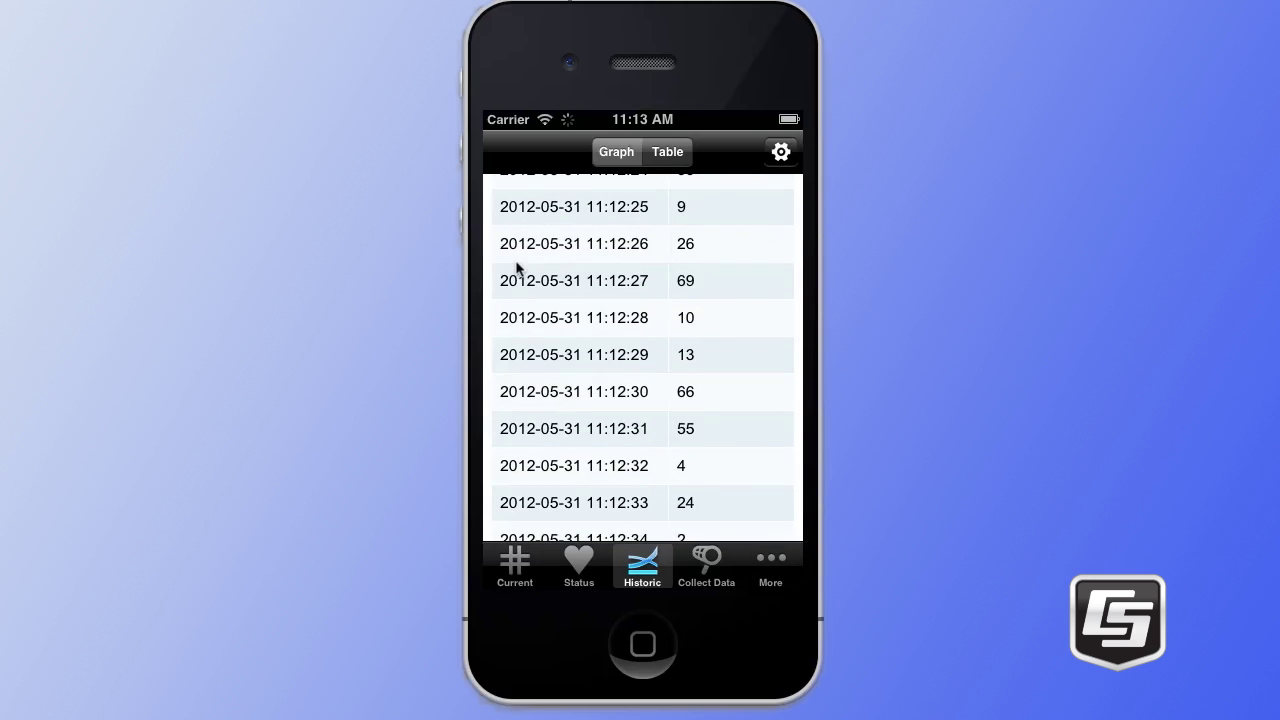
{"action": "left_click", "coordinate": [620, 153]}
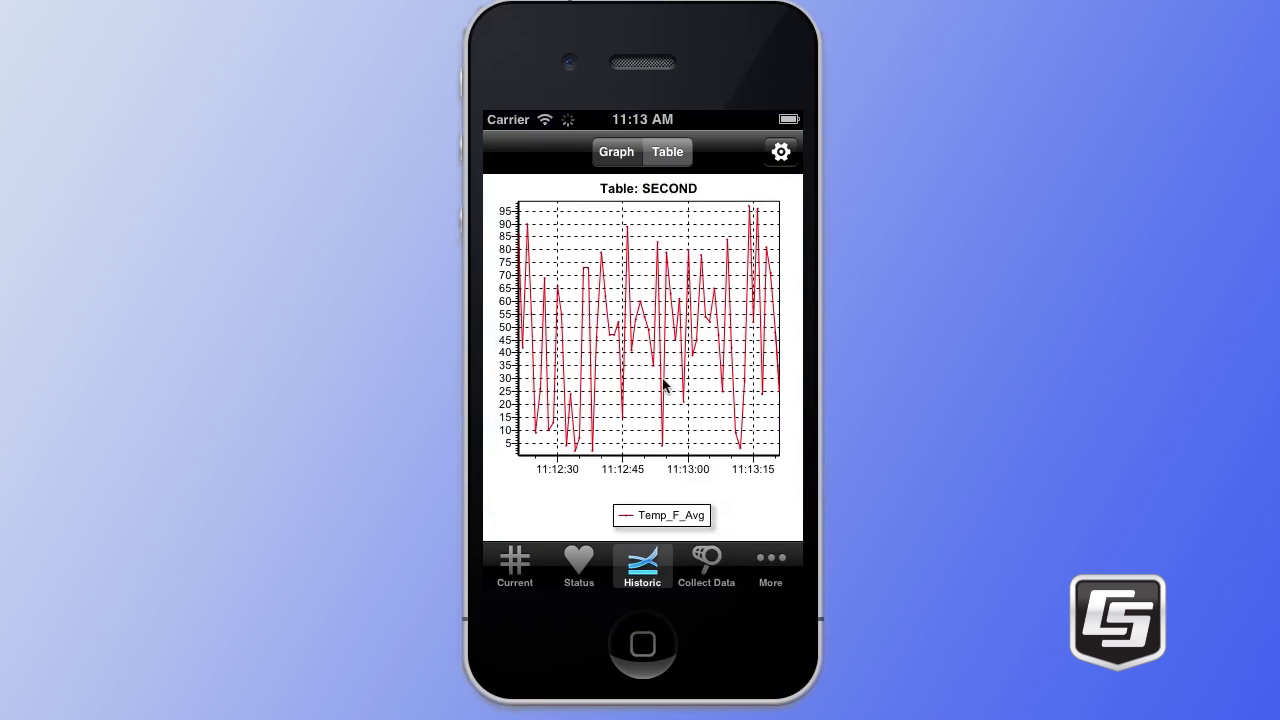
Collect all data from the DAY, HOUR and MINUTE datalogger tables, overwriting existing files.
{"action": "left_click", "coordinate": [710, 567]}
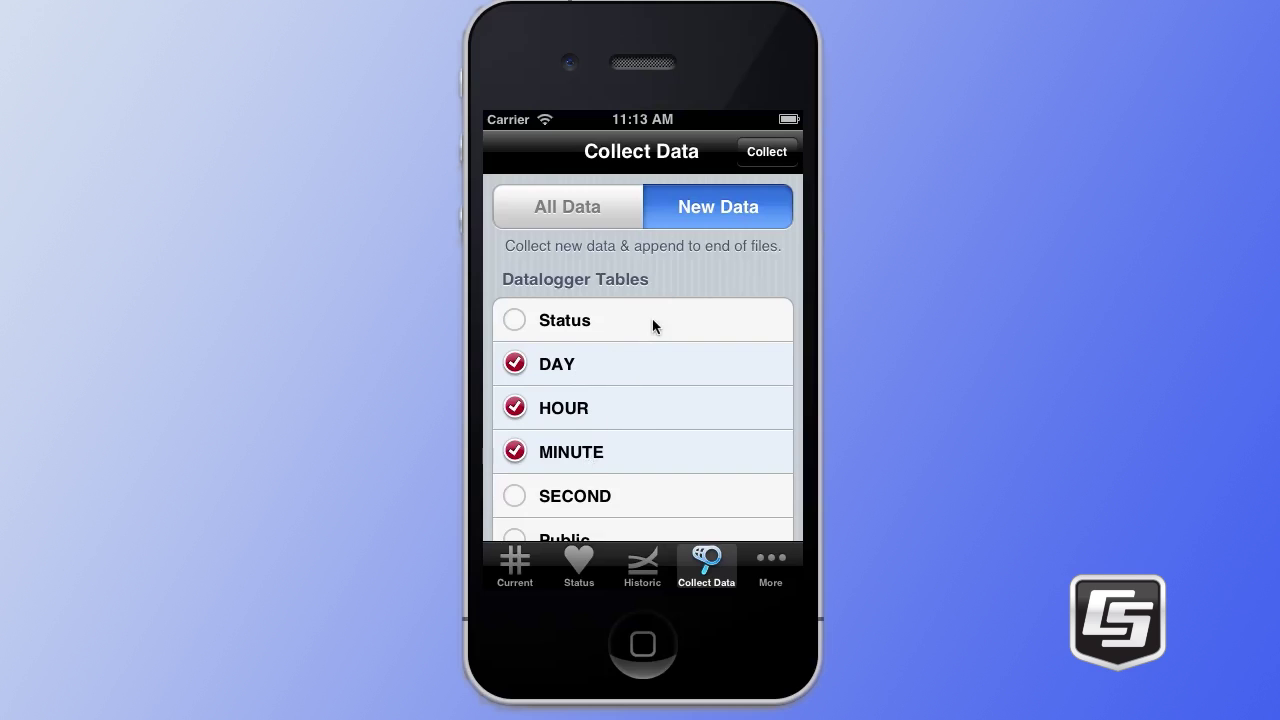
{"action": "left_click", "coordinate": [559, 208]}
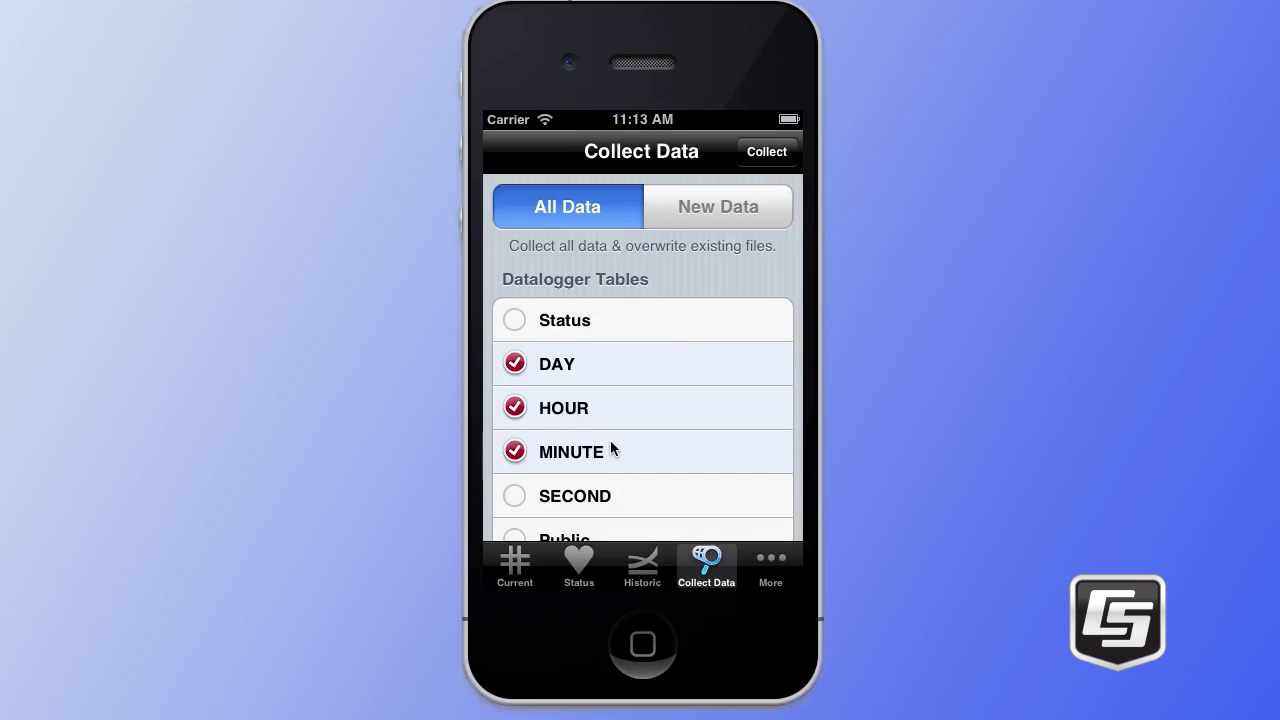
{"action": "left_click", "coordinate": [769, 157]}
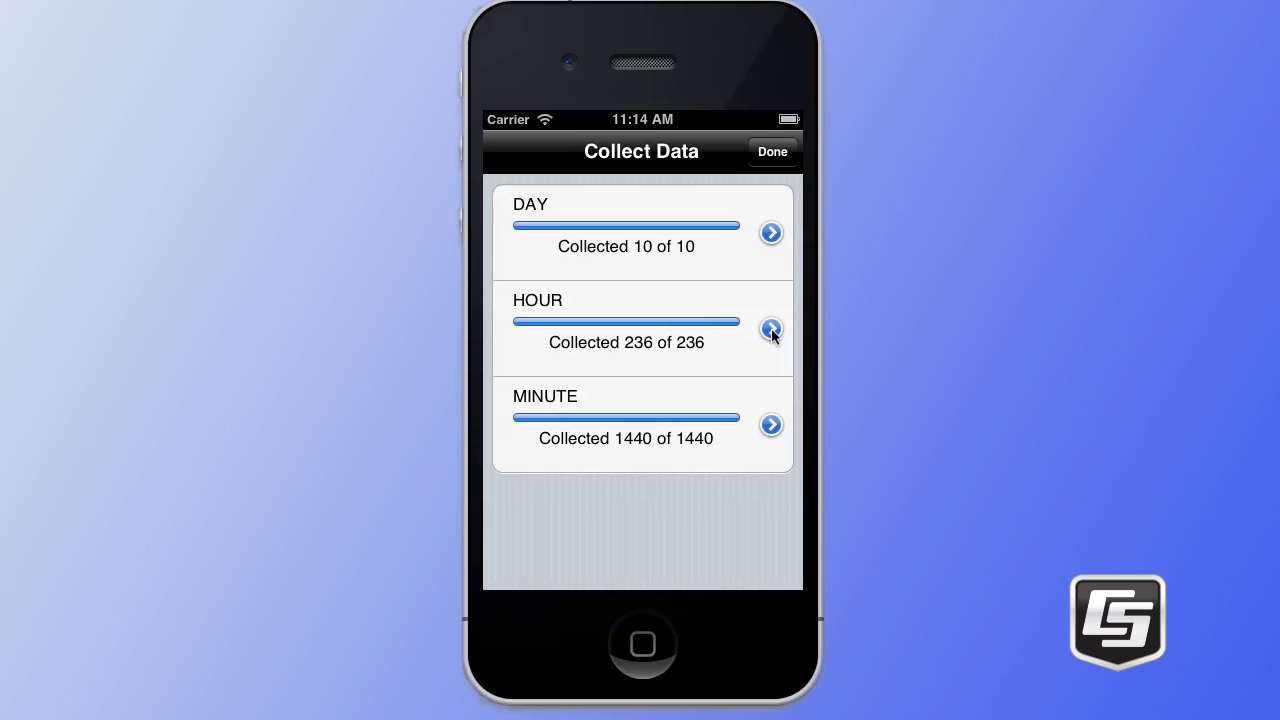
Open the collected HOUR data file and read through its records.
{"action": "left_click", "coordinate": [771, 330]}
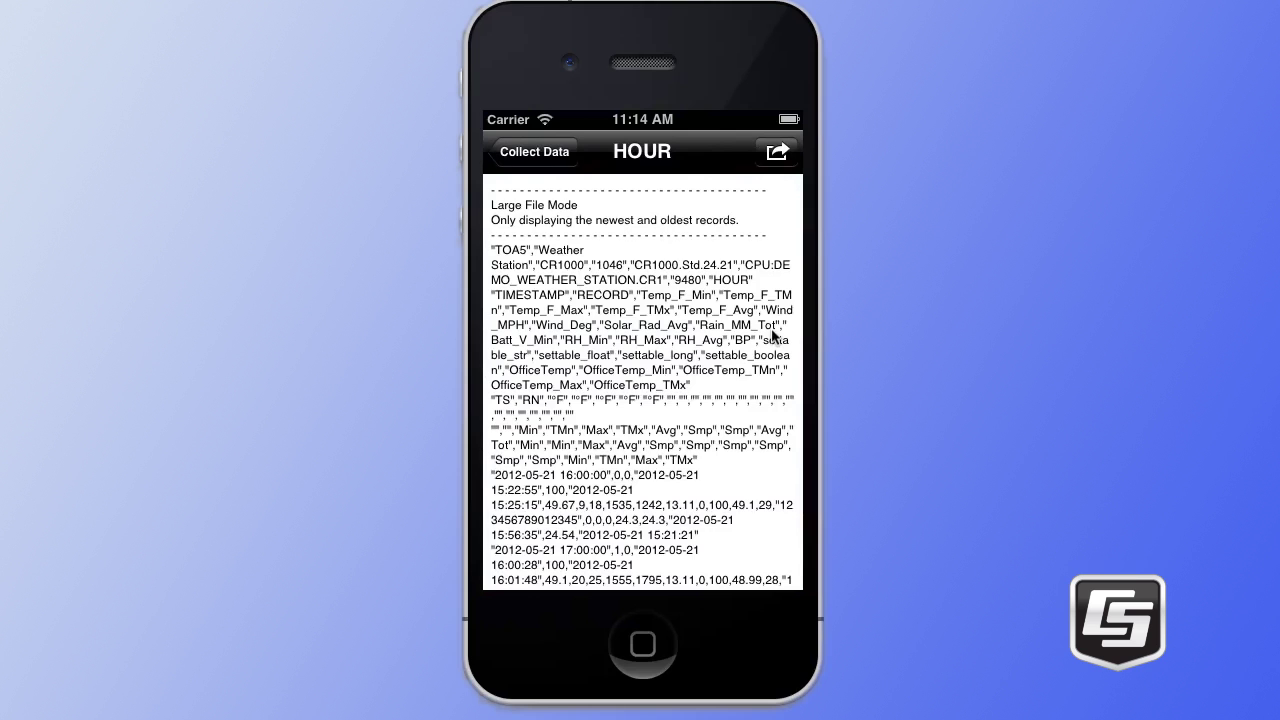
{"action": "left_click_drag", "start_coordinate": [738, 512], "coordinate": [743, 274]}
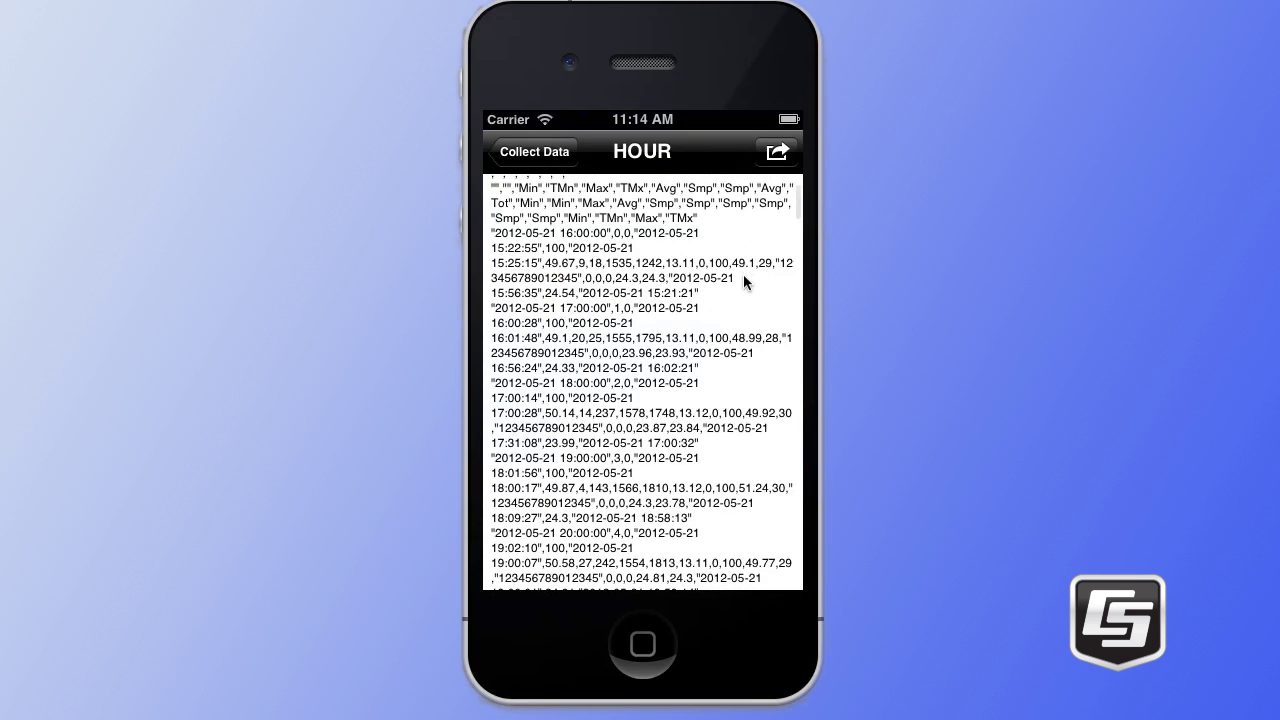
{"action": "left_click_drag", "start_coordinate": [742, 517], "coordinate": [746, 334]}
{"action": "left_click_drag", "start_coordinate": [739, 537], "coordinate": [746, 292]}
{"action": "left_click_drag", "start_coordinate": [754, 503], "coordinate": [754, 343]}
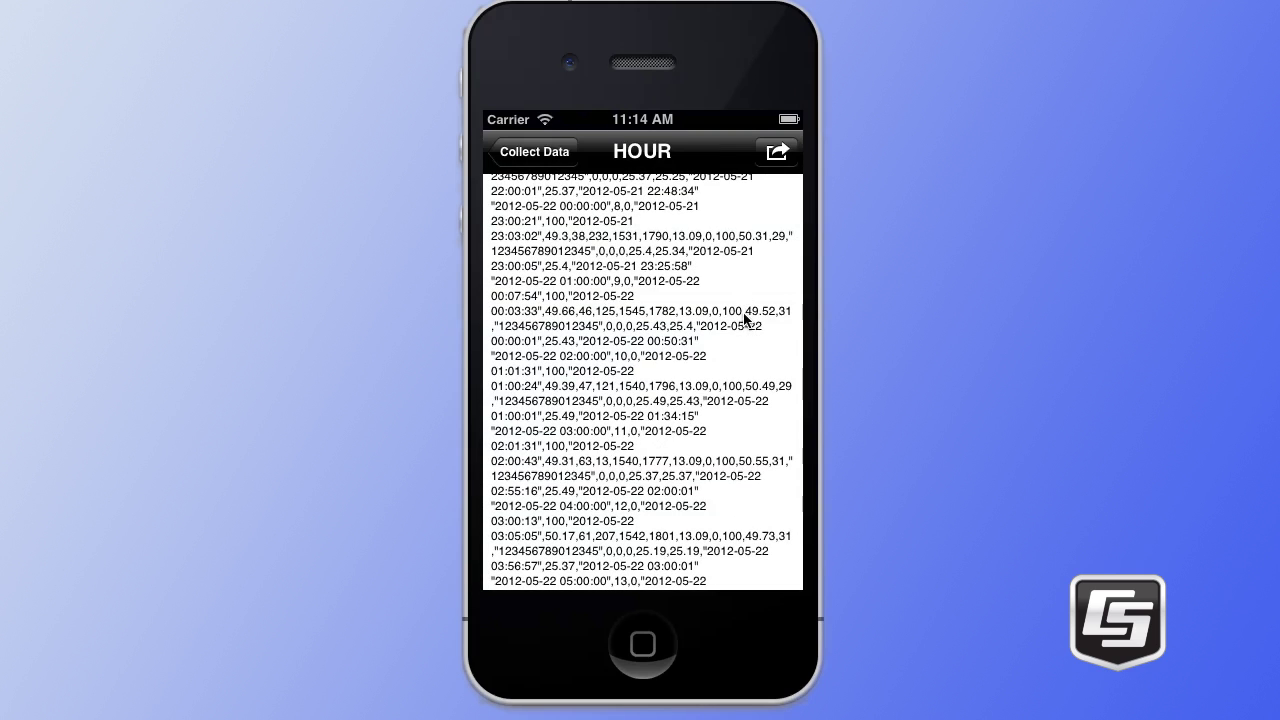
Check the actions available for the HOUR data file without using any, and close the collection results.
{"action": "left_click", "coordinate": [777, 156]}
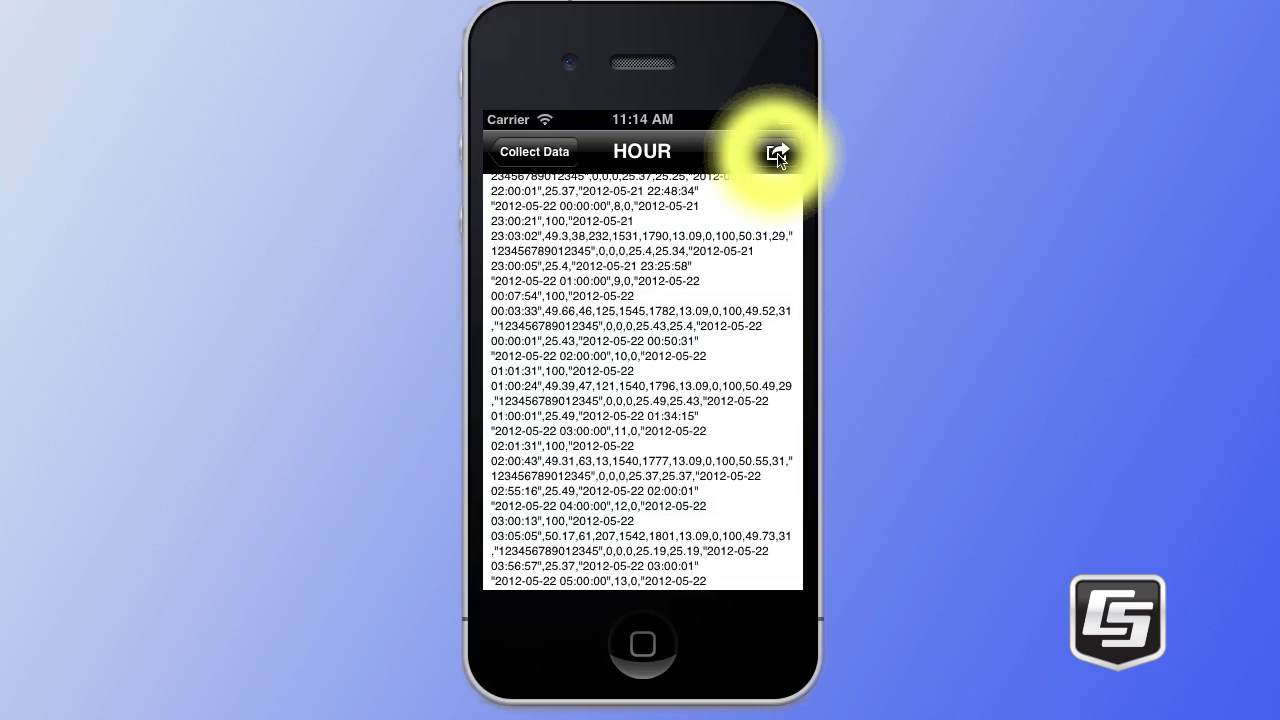
{"action": "left_click", "coordinate": [778, 155]}
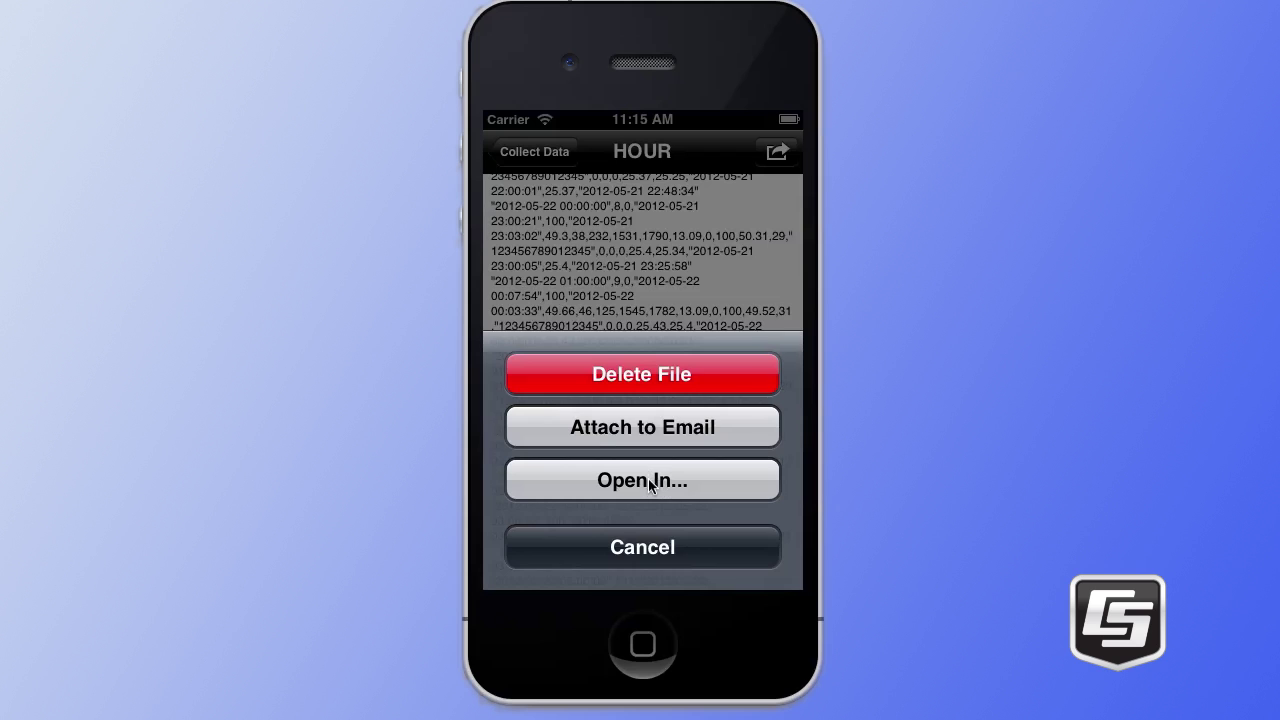
{"action": "left_click", "coordinate": [655, 550]}
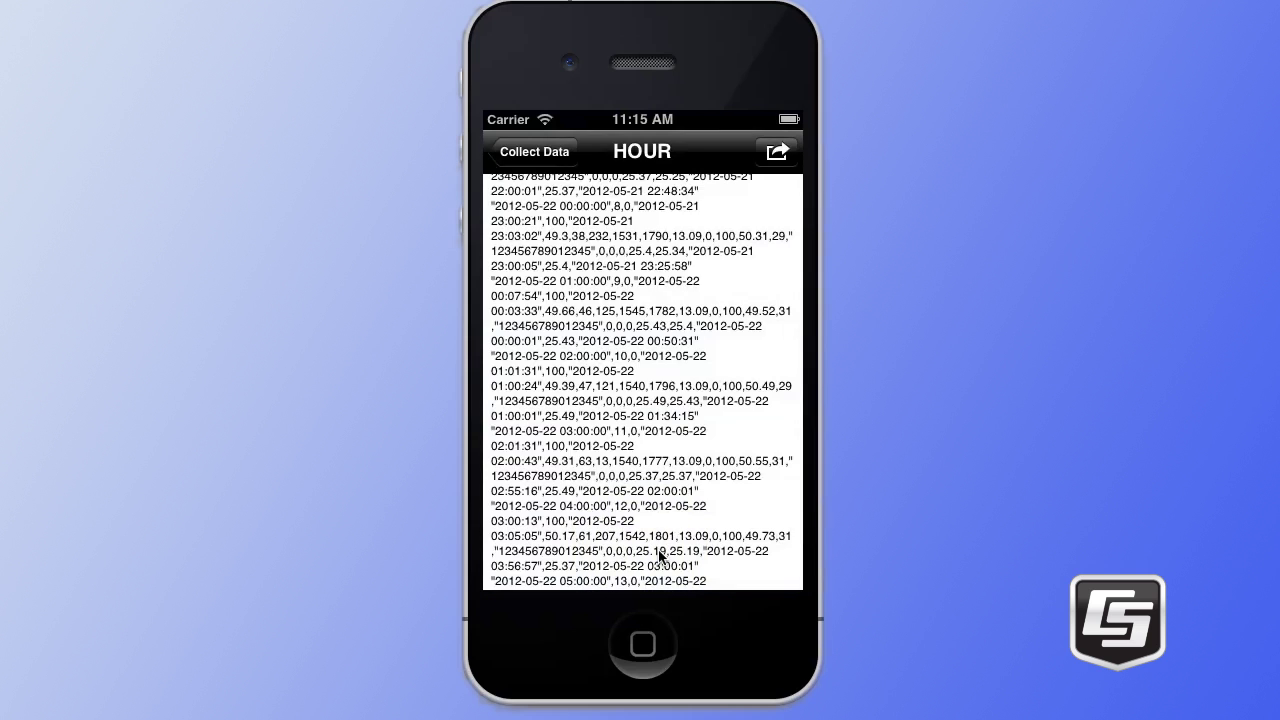
{"action": "left_click", "coordinate": [527, 153]}
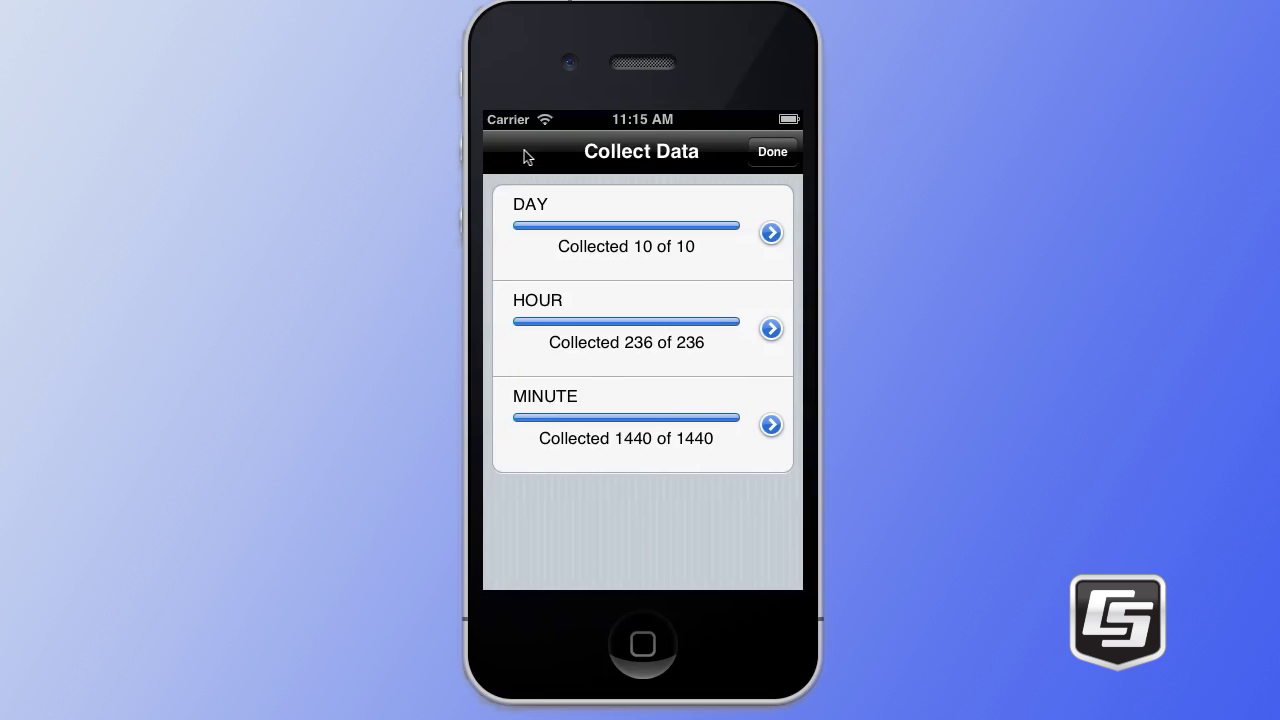
{"action": "left_click", "coordinate": [773, 153]}
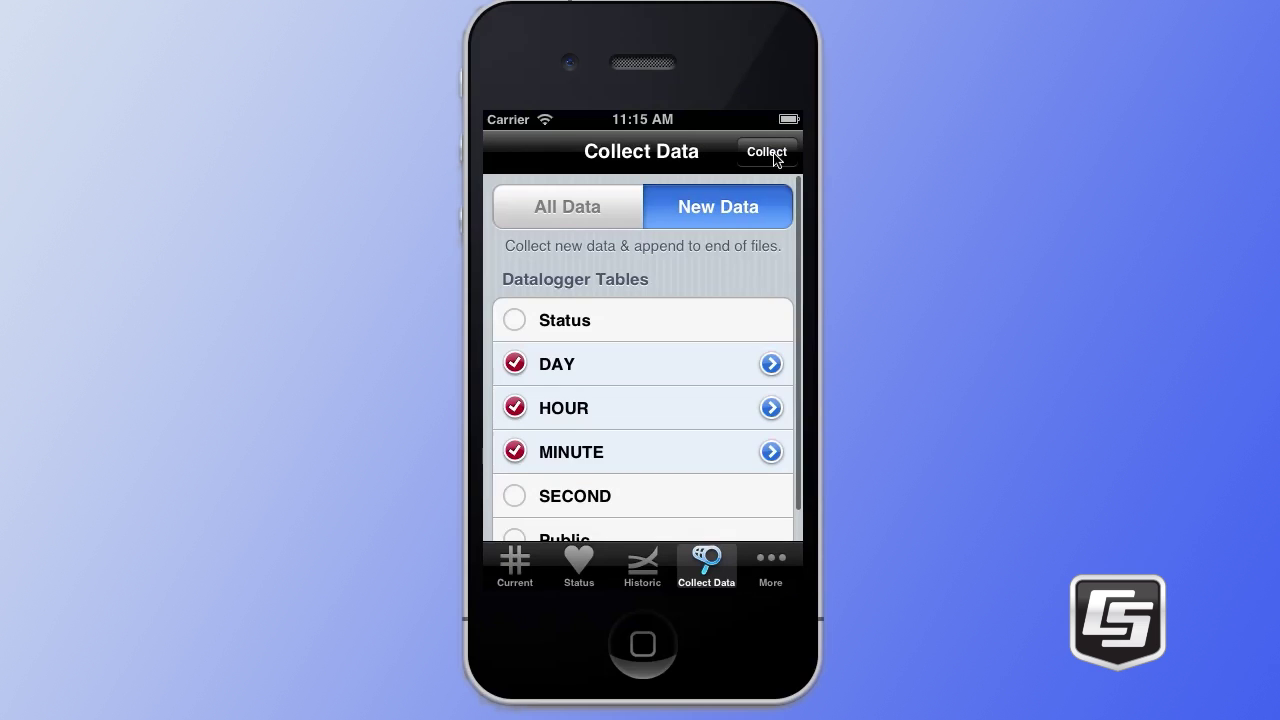
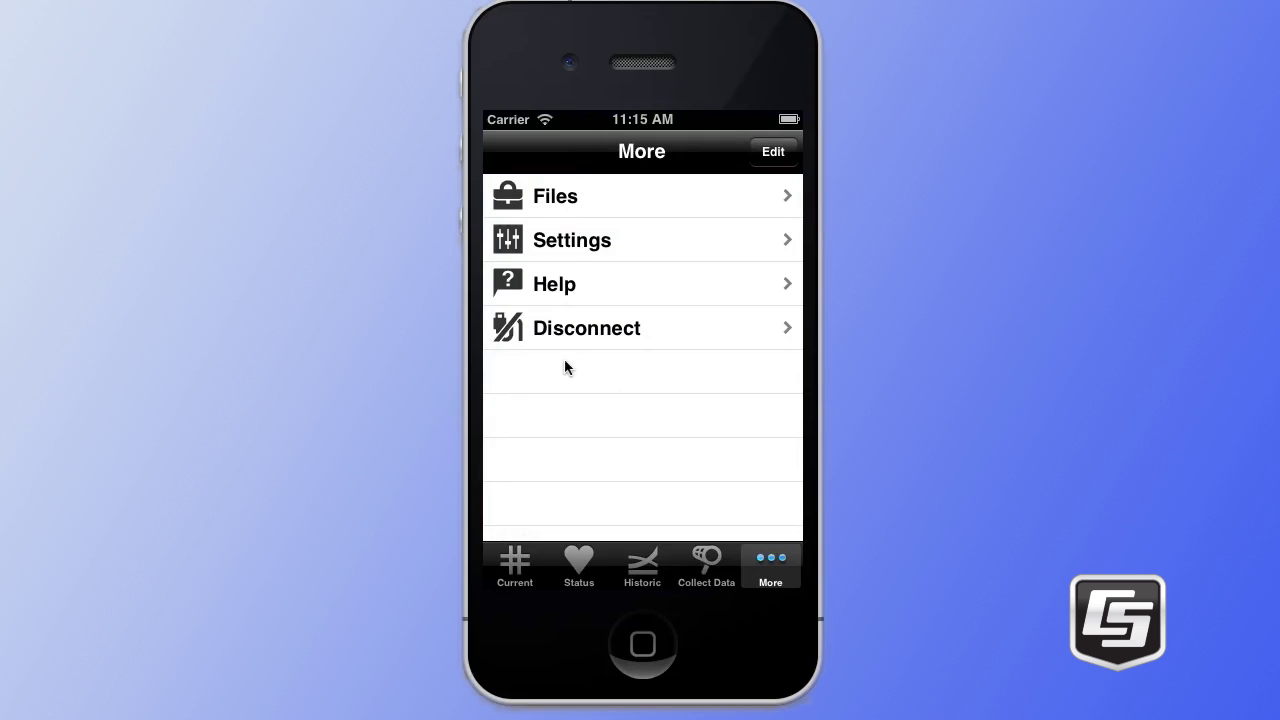
Retrieve the program file DEMO_WEATHER_STATION.CR1 from the datalogger's CPU drive and return to the drive list.
{"action": "left_click", "coordinate": [562, 204]}
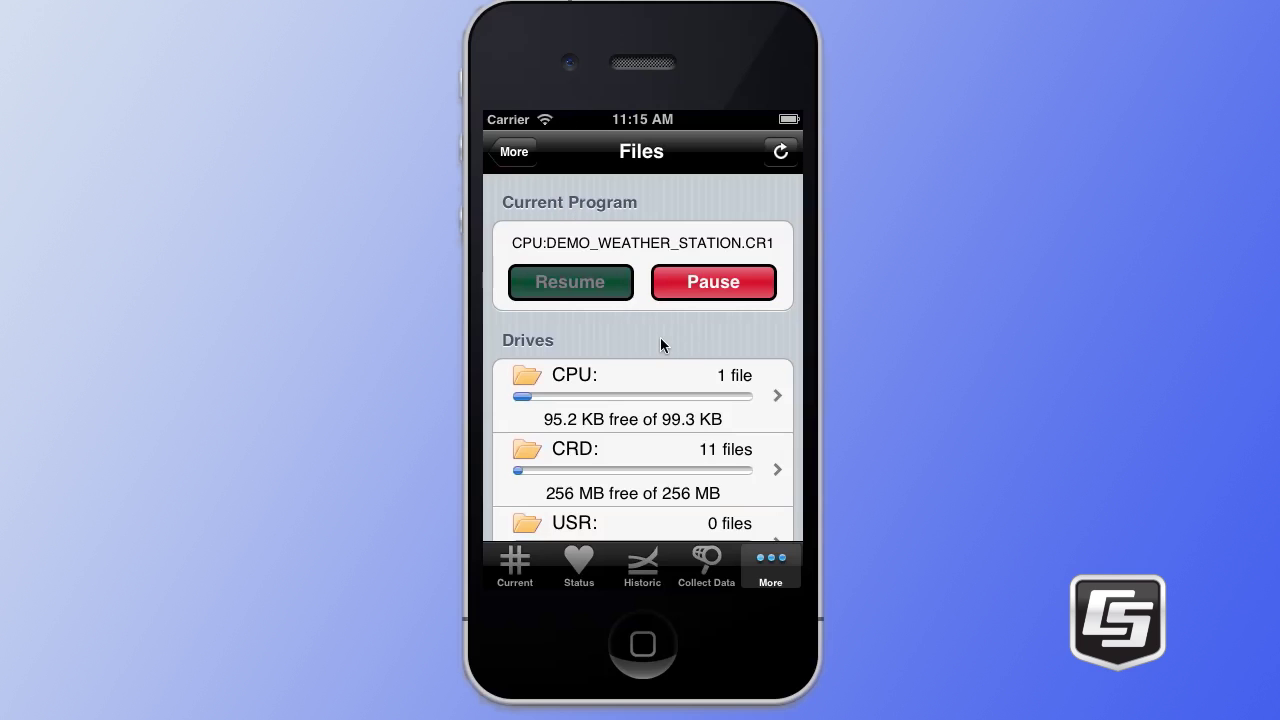
{"action": "left_click_drag", "start_coordinate": [660, 337], "coordinate": [666, 241]}
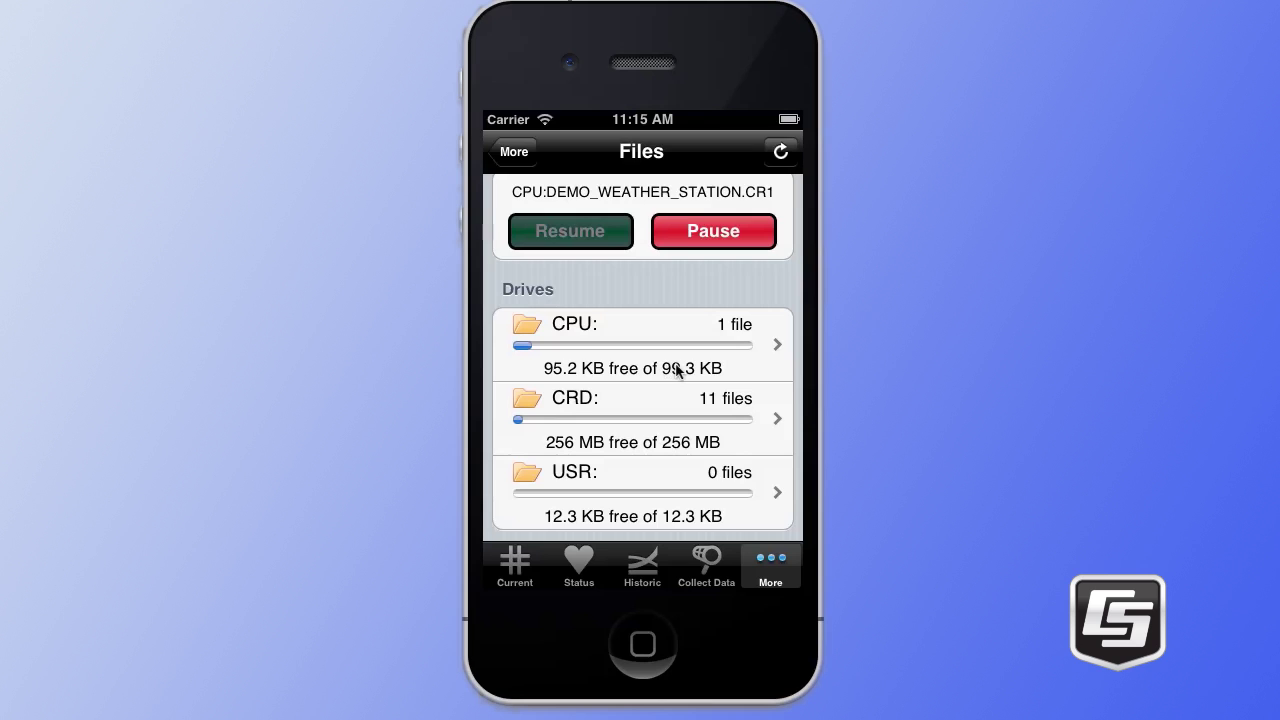
{"action": "left_click", "coordinate": [637, 325]}
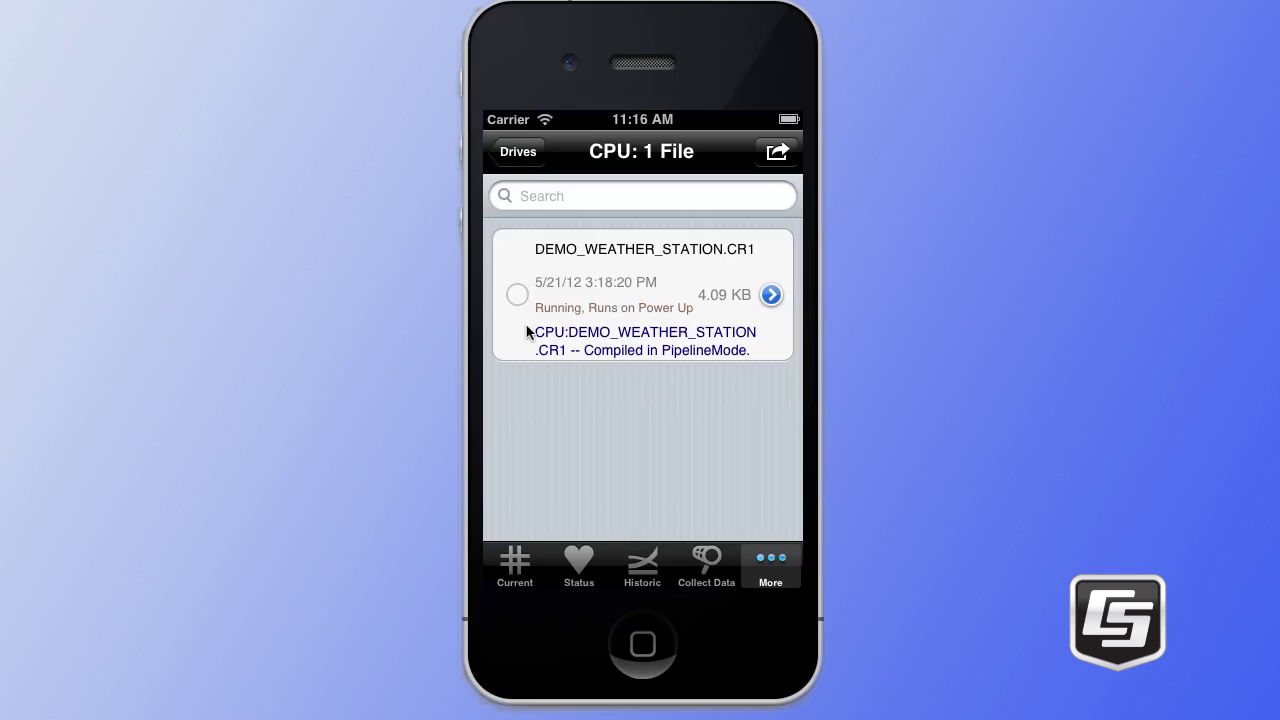
{"action": "left_click", "coordinate": [515, 296]}
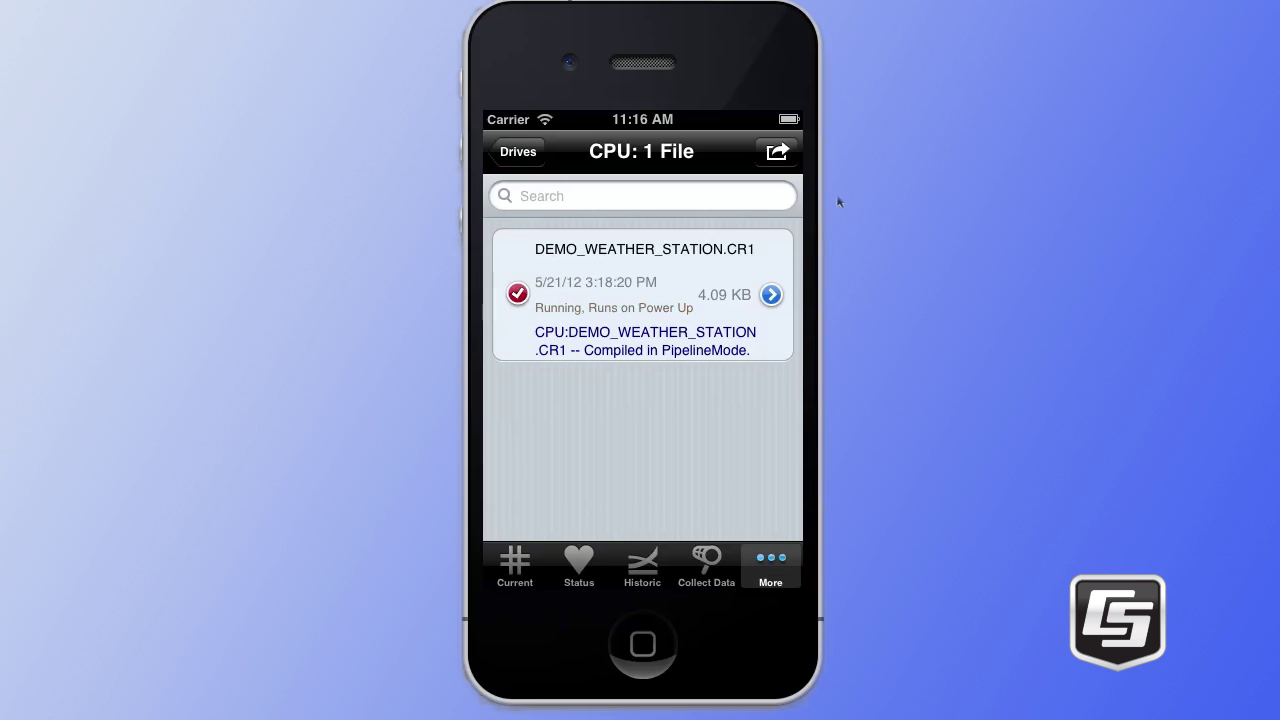
{"action": "left_click", "coordinate": [777, 152]}
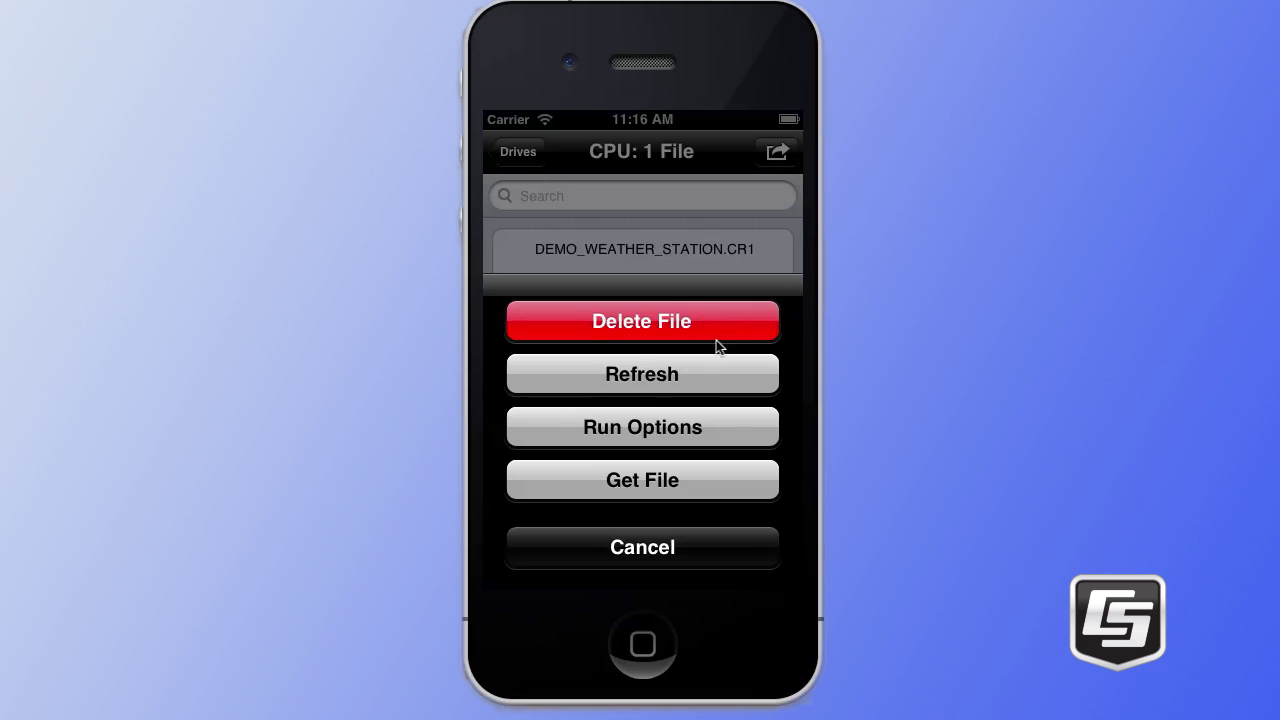
{"action": "left_click", "coordinate": [637, 481]}
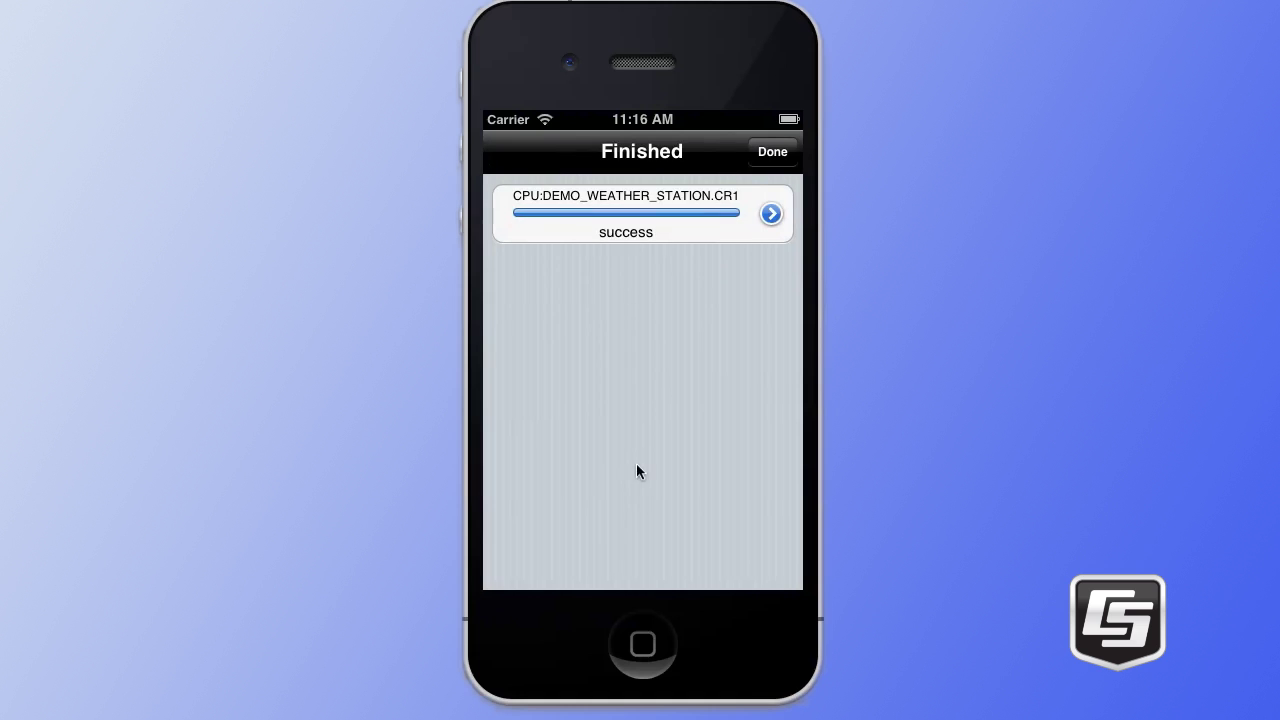
{"action": "left_click", "coordinate": [773, 153]}
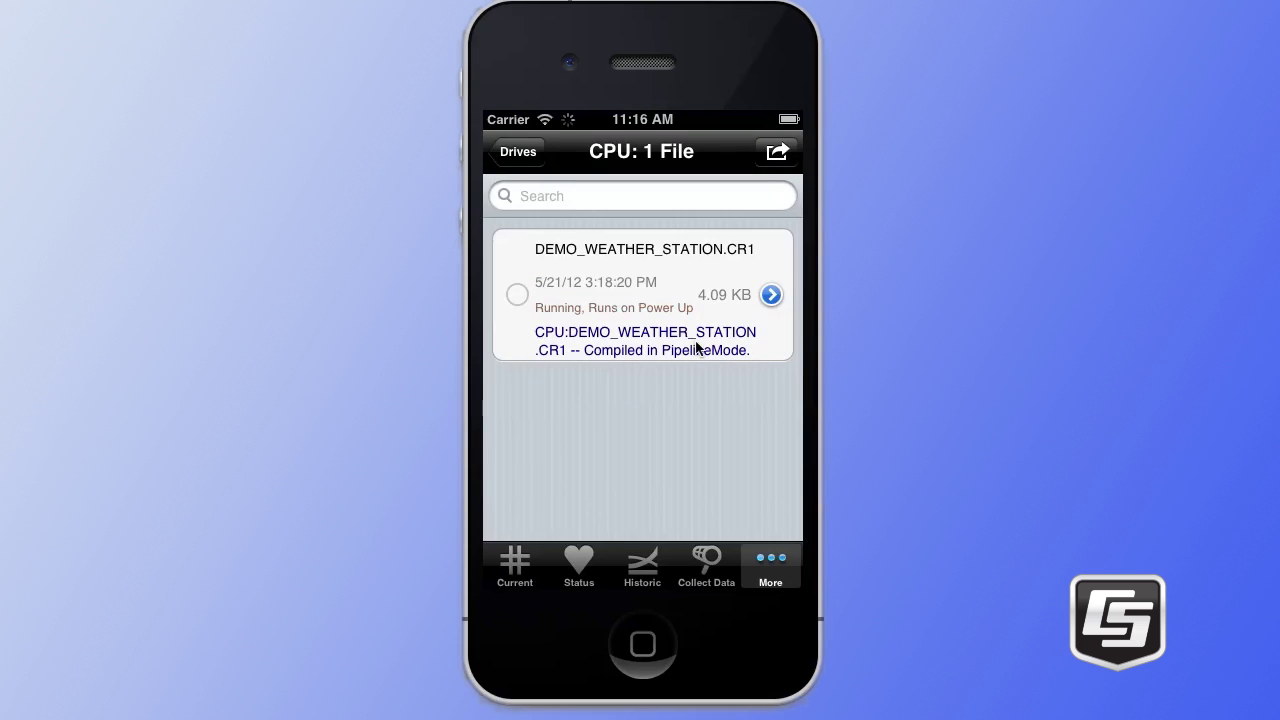
{"action": "left_click", "coordinate": [515, 152]}
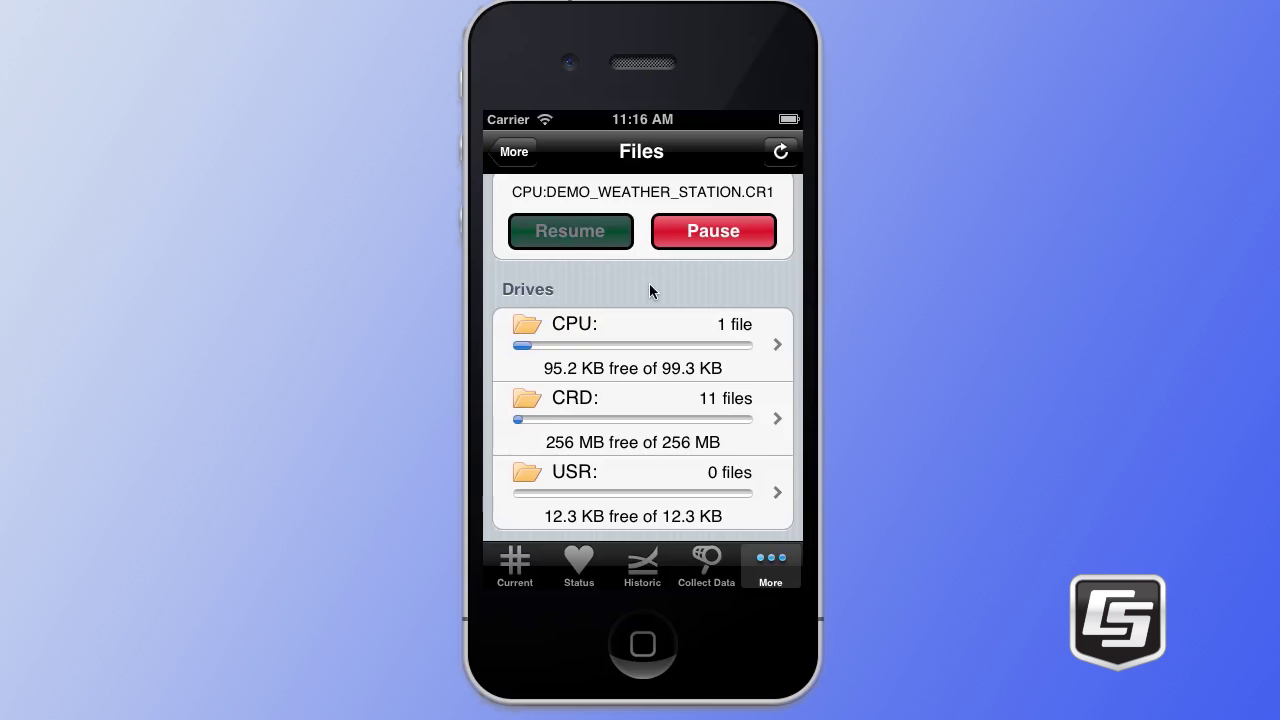
Read the explanation of the datalogger's PakBus Address setting, open its value for editing and leave the settings.
{"action": "left_click", "coordinate": [771, 576]}
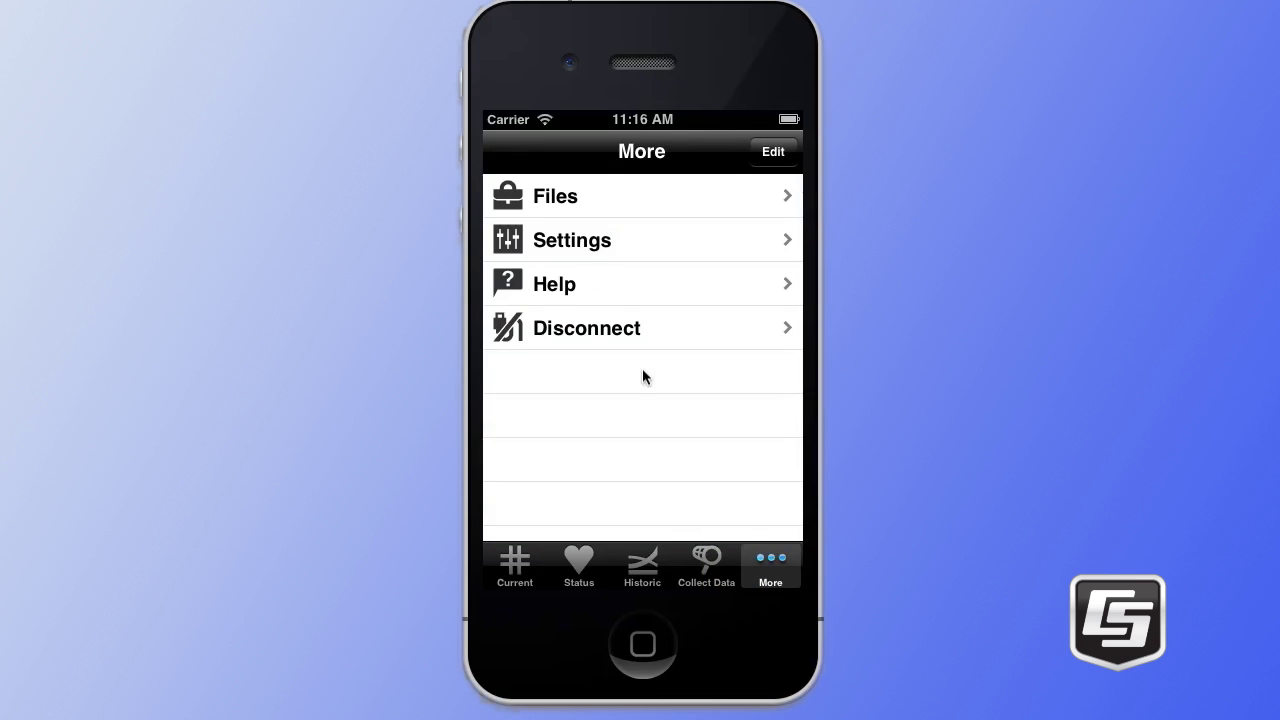
{"action": "left_click", "coordinate": [580, 243]}
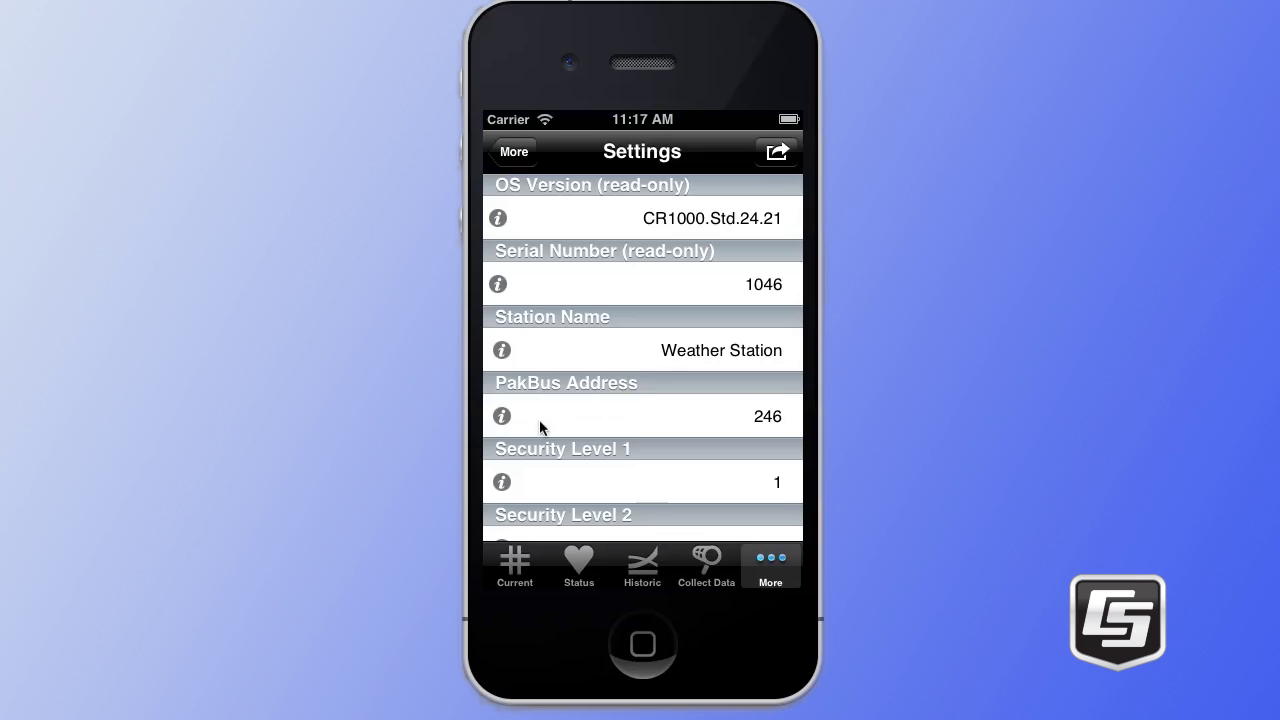
{"action": "left_click", "coordinate": [502, 417]}
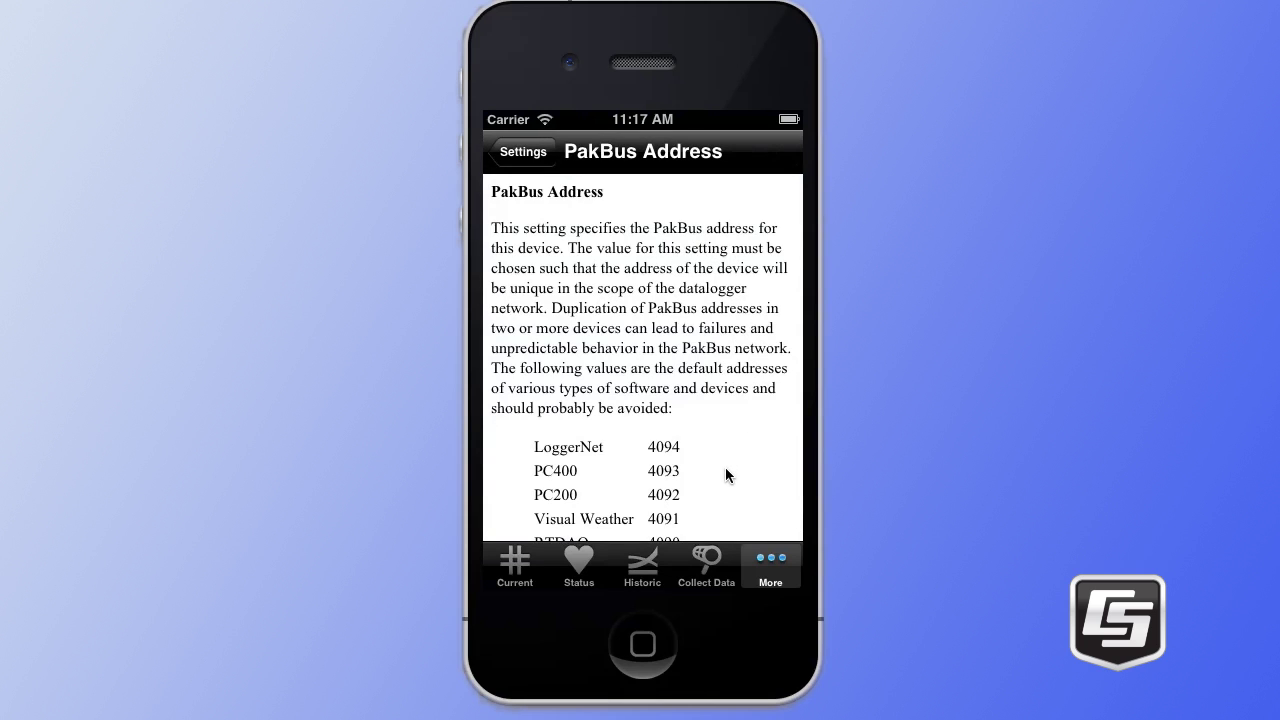
{"action": "left_click_drag", "start_coordinate": [728, 480], "coordinate": [728, 286]}
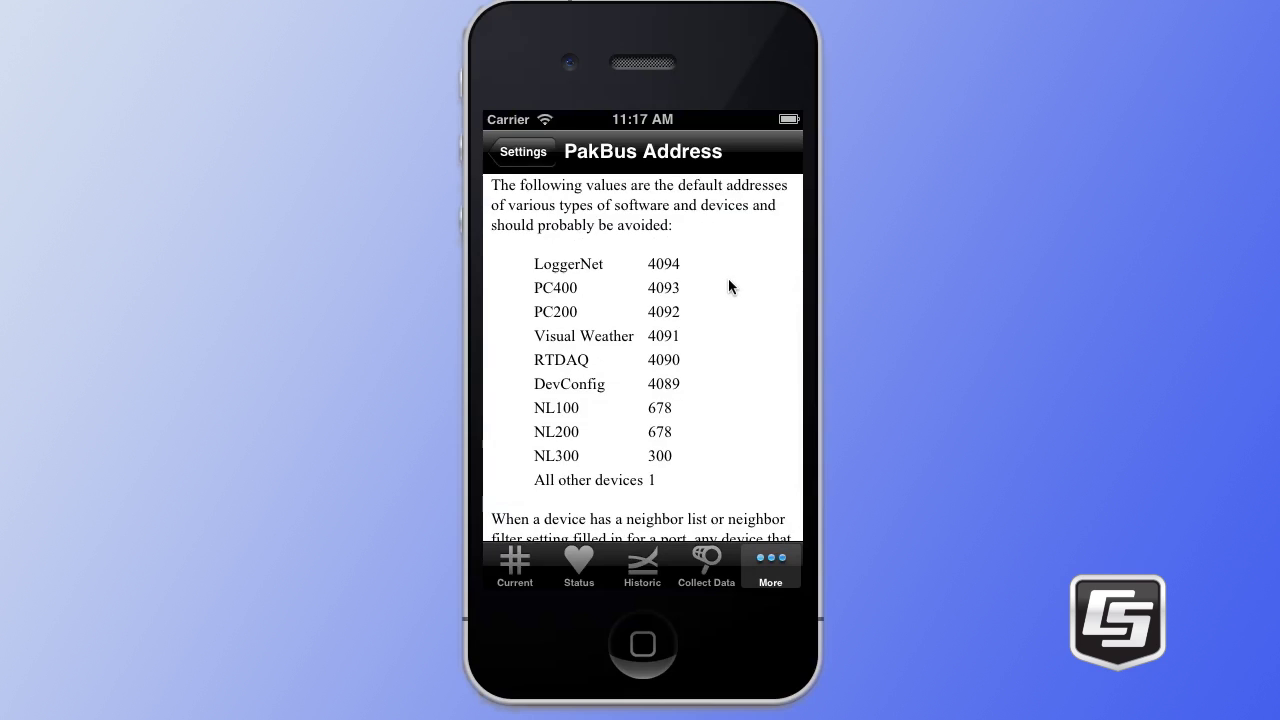
{"action": "left_click", "coordinate": [517, 154]}
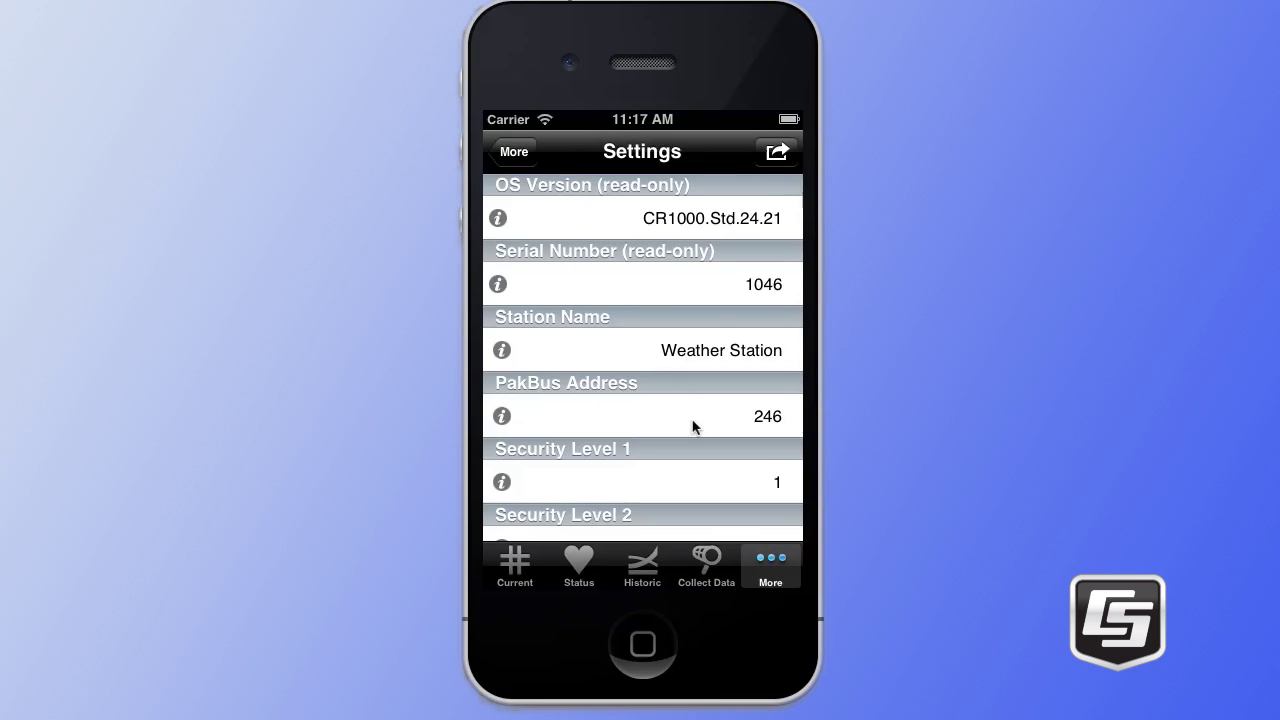
{"action": "left_click", "coordinate": [767, 420]}
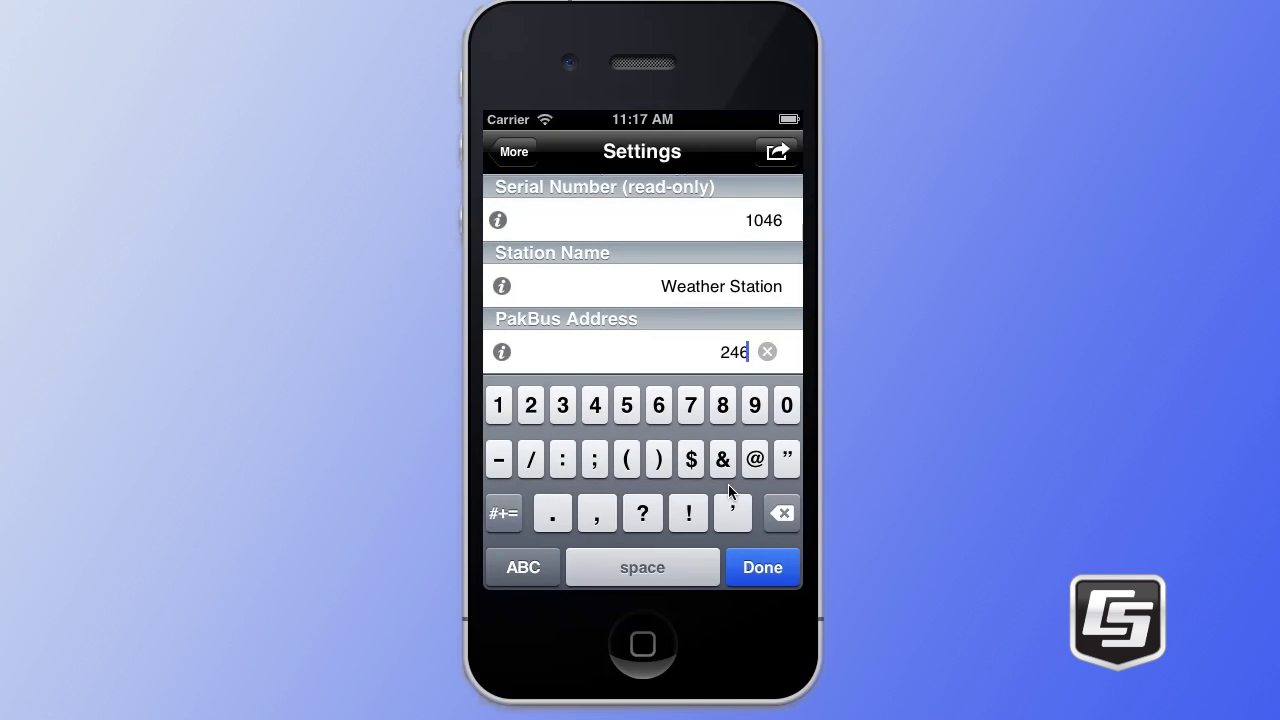
{"action": "left_click", "coordinate": [524, 160]}
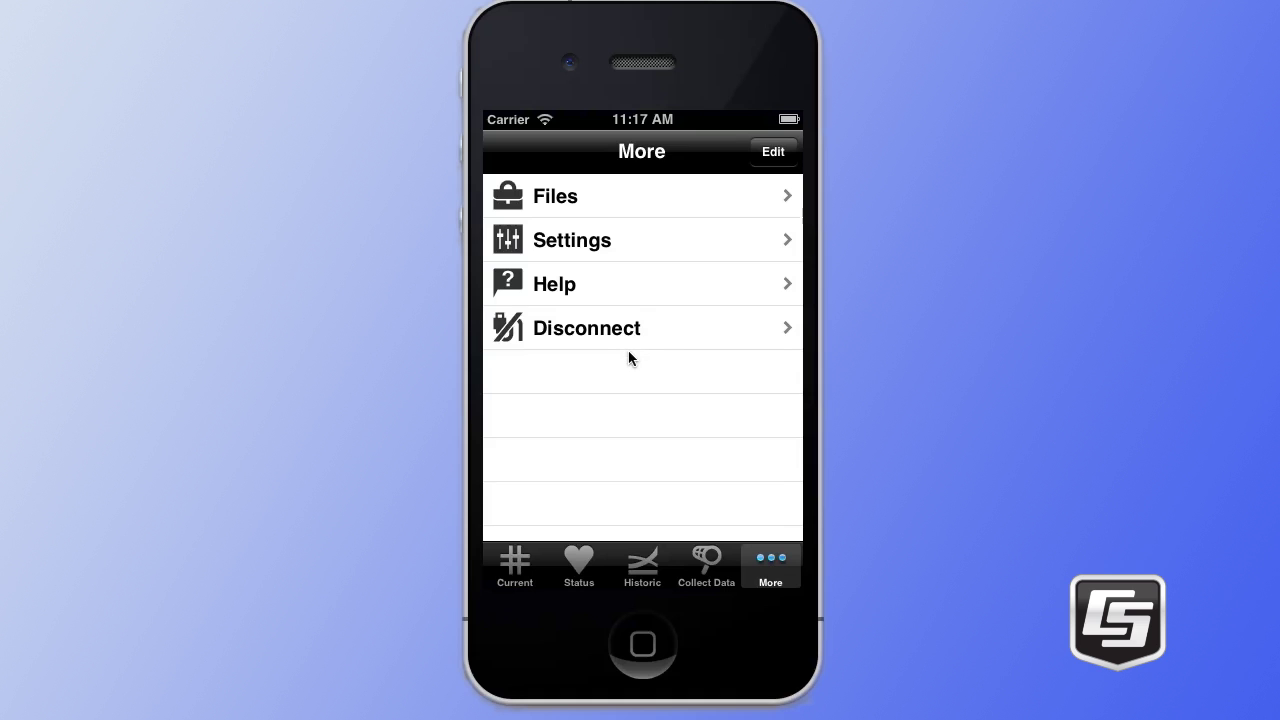
Browse the help topics, including Getting Started and Datalogger Setup, down to the end of the topic list.
{"action": "left_click", "coordinate": [563, 284]}
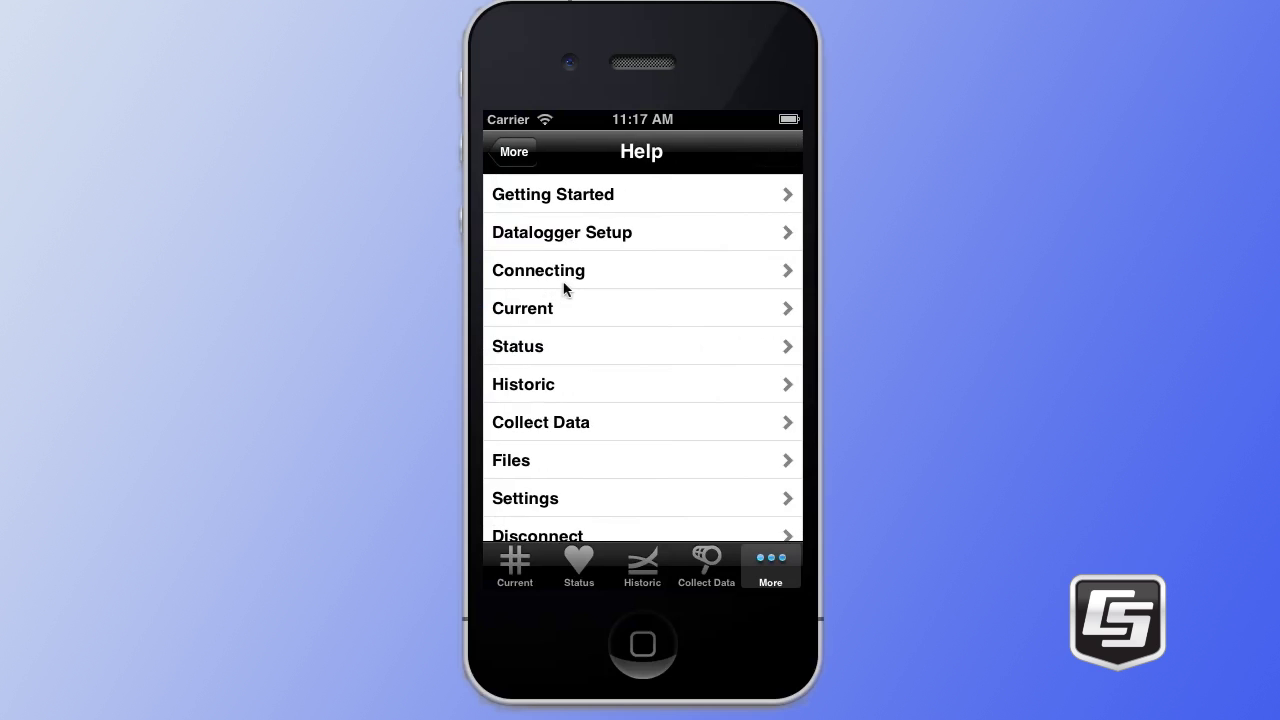
{"action": "left_click", "coordinate": [596, 200]}
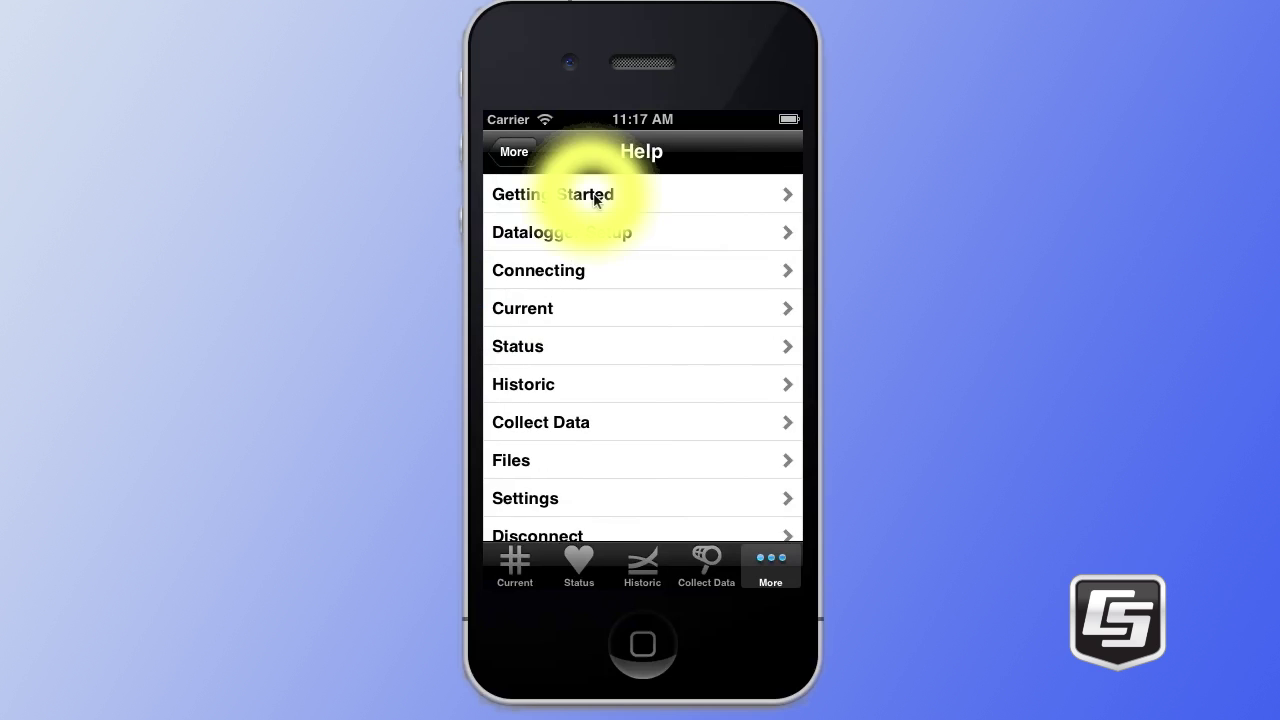
{"action": "left_click", "coordinate": [513, 152]}
{"action": "left_click", "coordinate": [606, 230]}
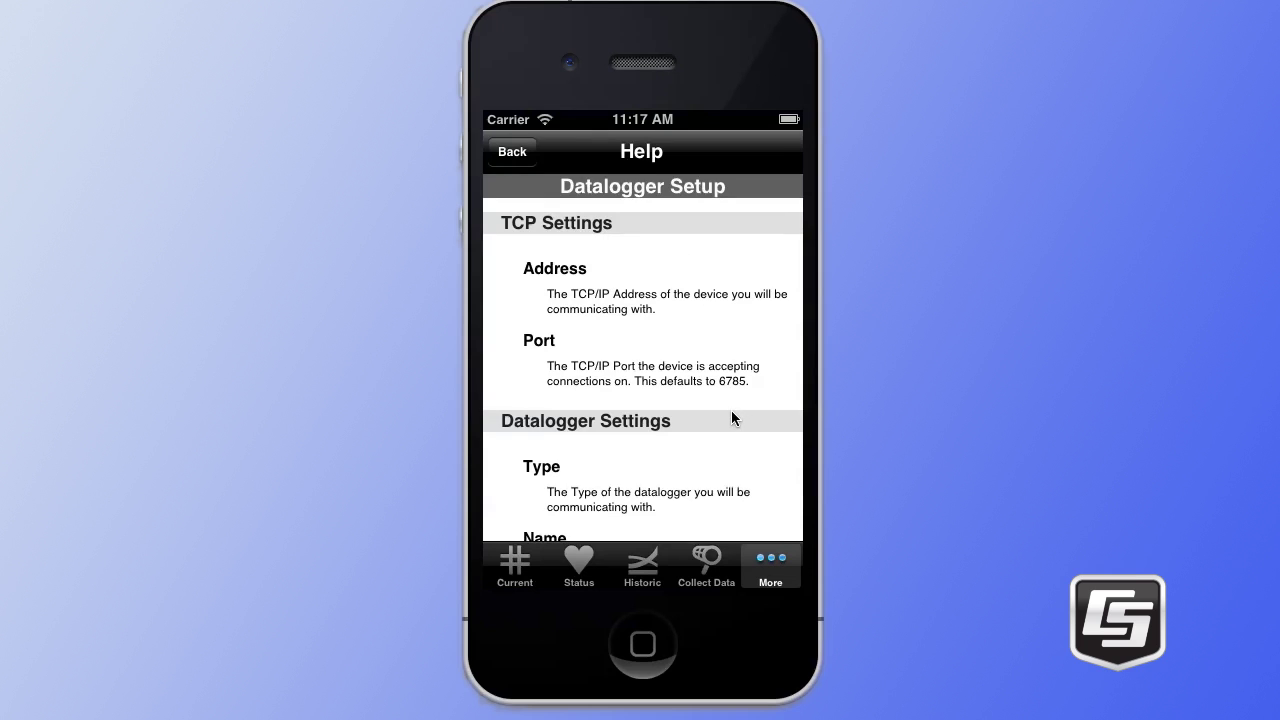
{"action": "left_click", "coordinate": [513, 152]}
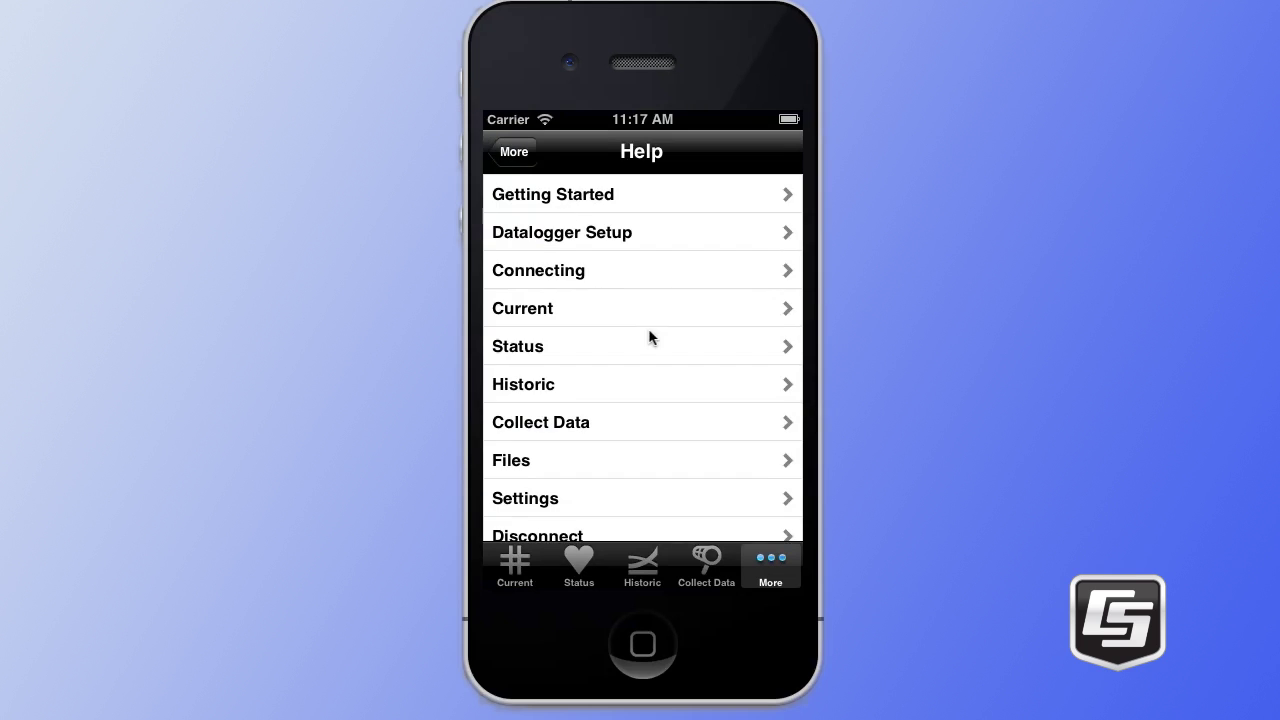
{"action": "left_click_drag", "start_coordinate": [680, 437], "coordinate": [681, 272]}
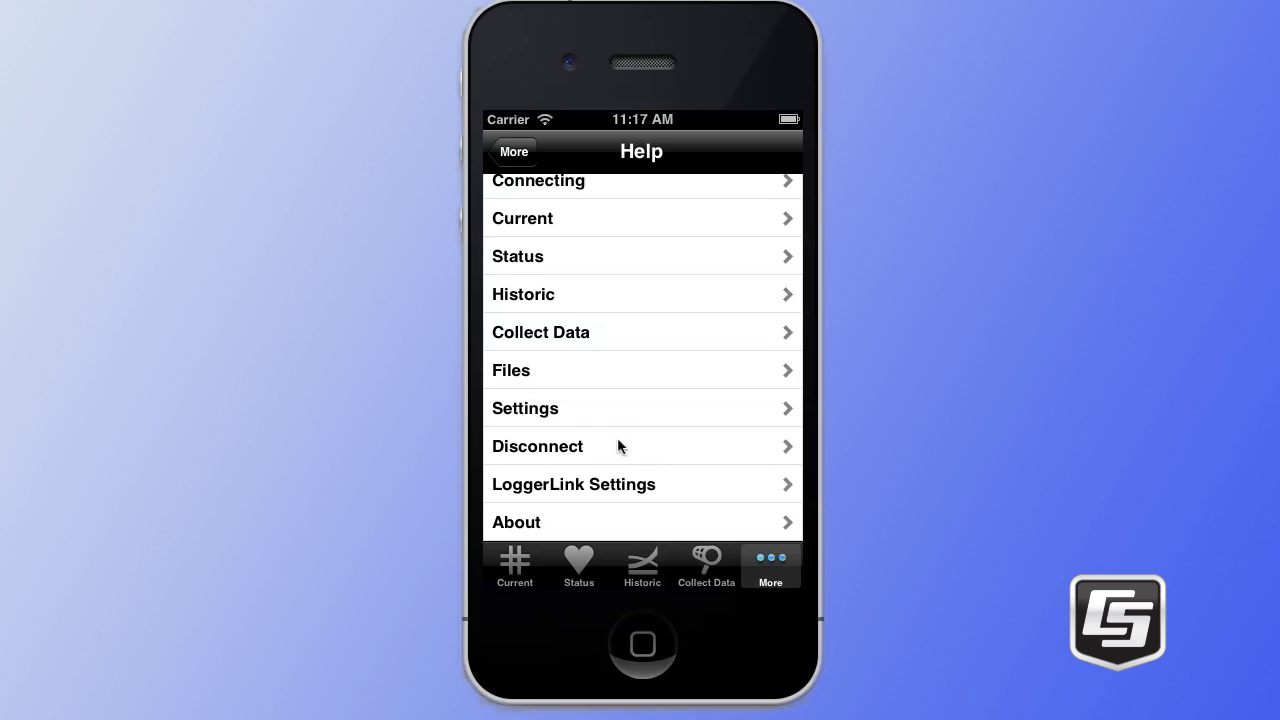
Disconnect from the Weather Station datalogger and confirm the disconnection.
{"action": "left_click", "coordinate": [769, 578]}
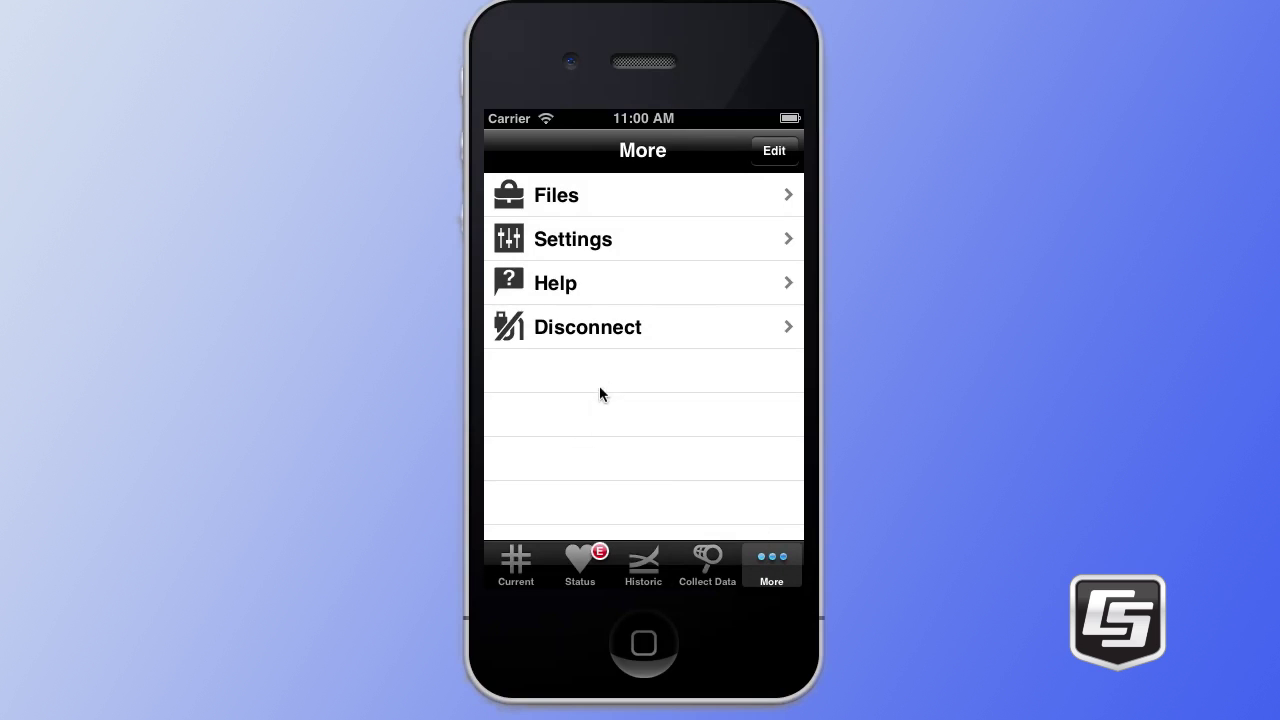
{"action": "left_click", "coordinate": [586, 334]}
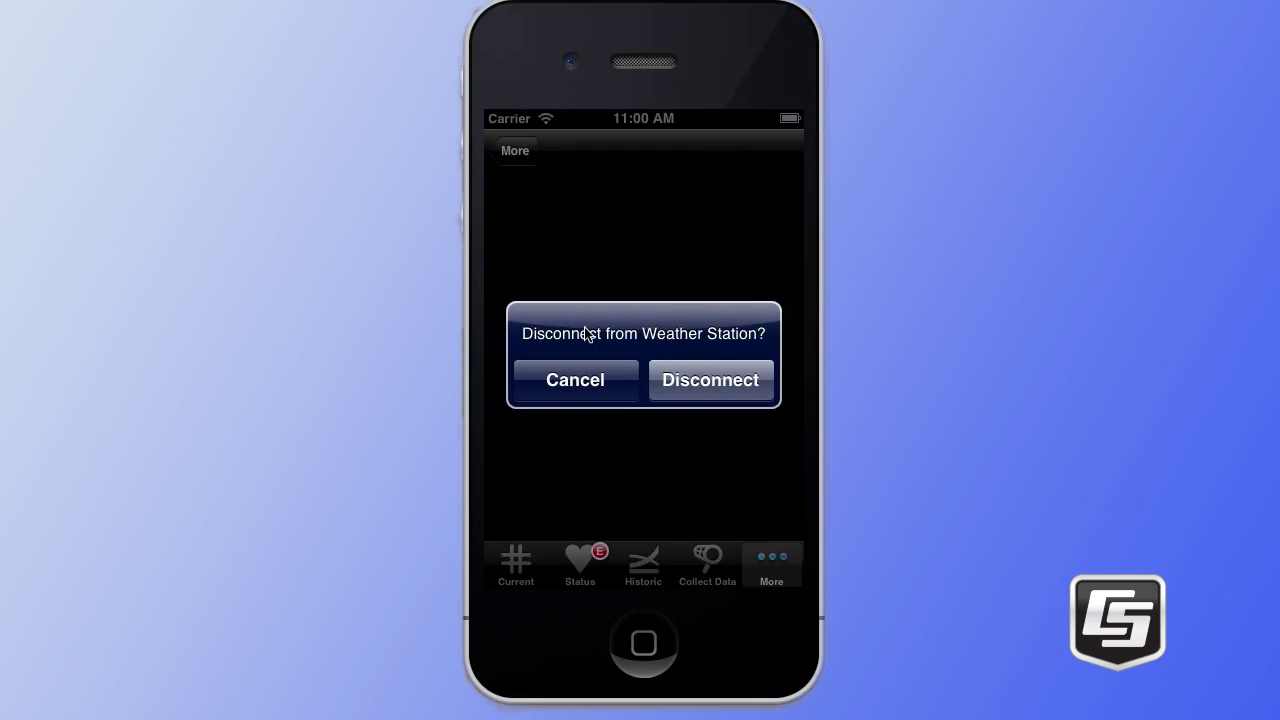
{"action": "left_click", "coordinate": [710, 382]}
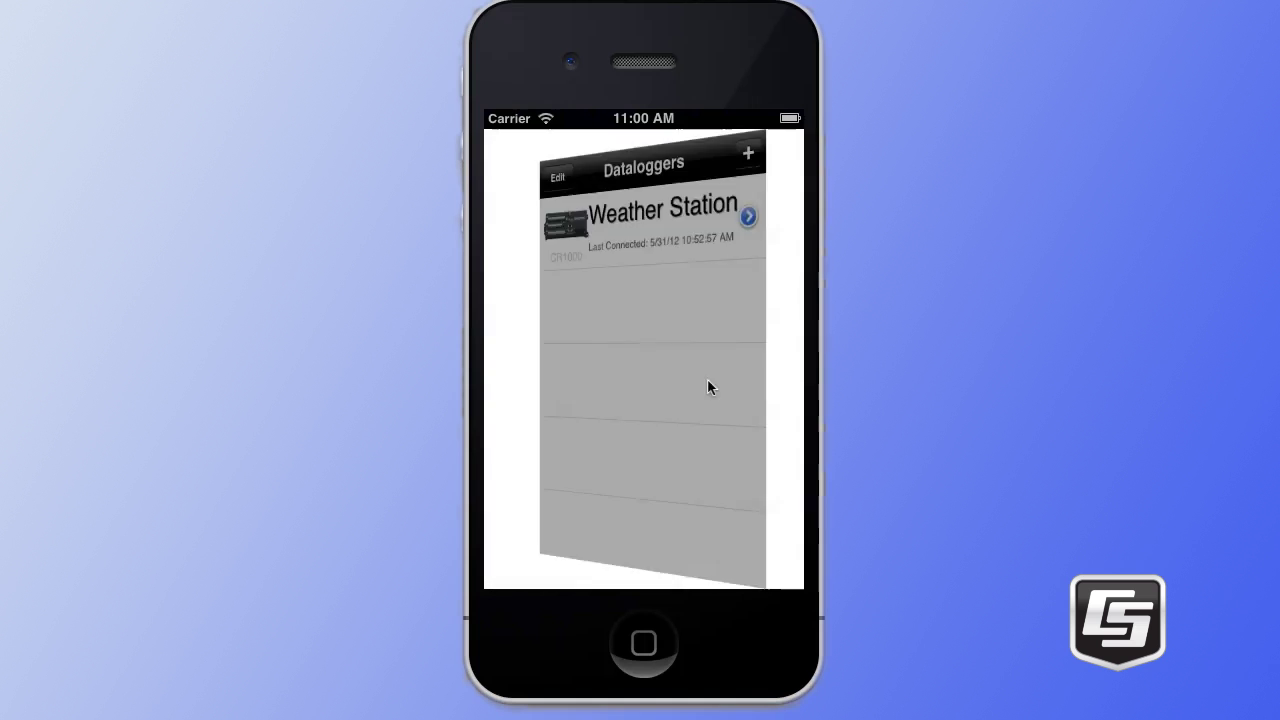